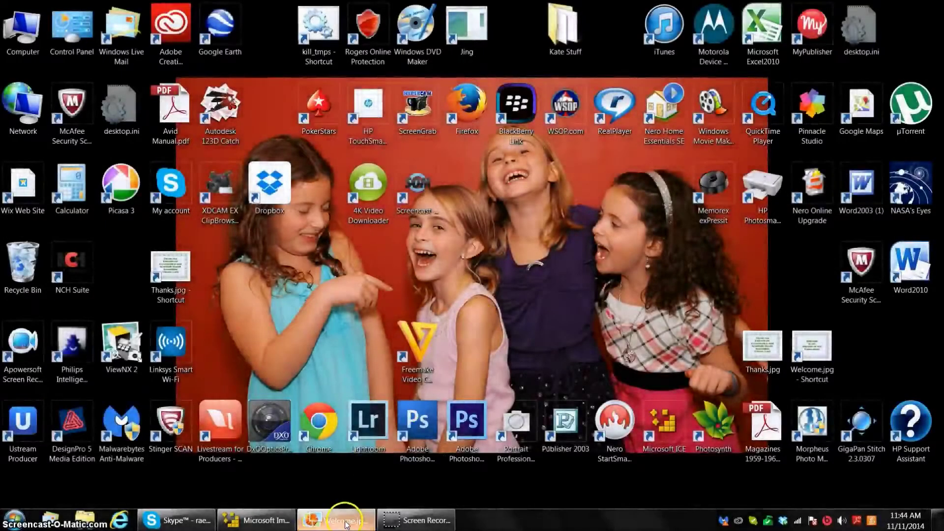
Step: Dismiss the tutorial welcome slide and bring Image Composite Editor to the front
click(346, 523)
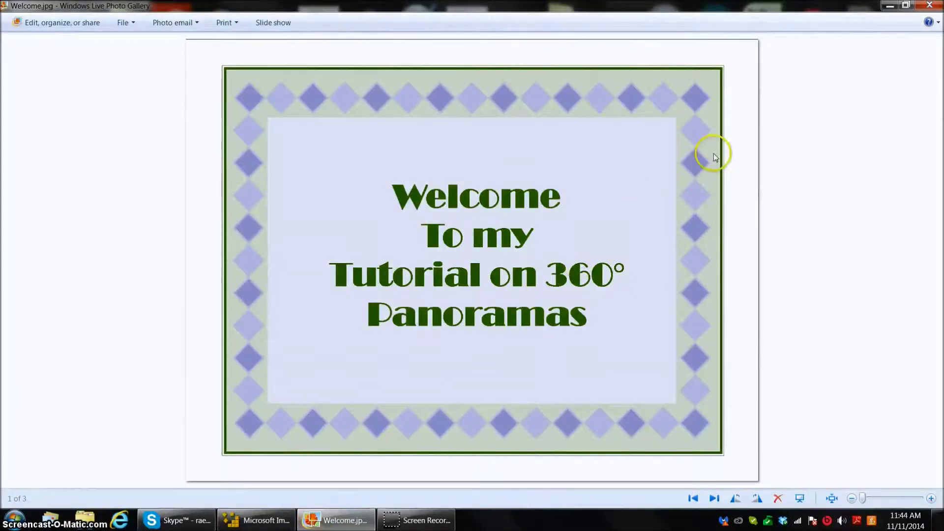
click(892, 7)
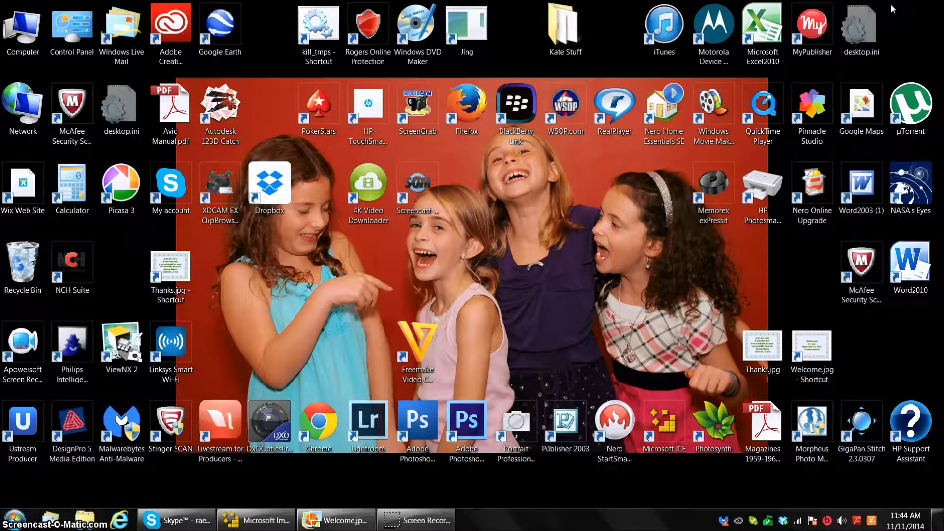
click(866, 22)
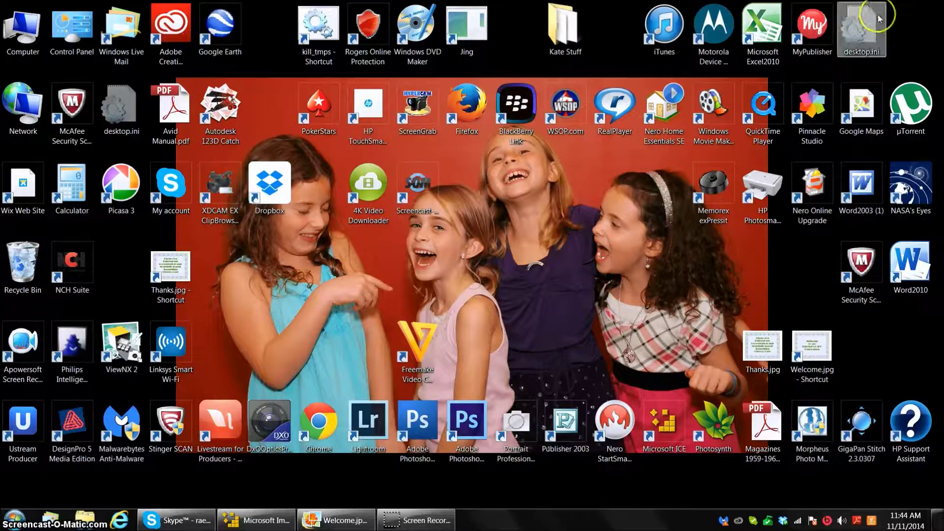
click(228, 379)
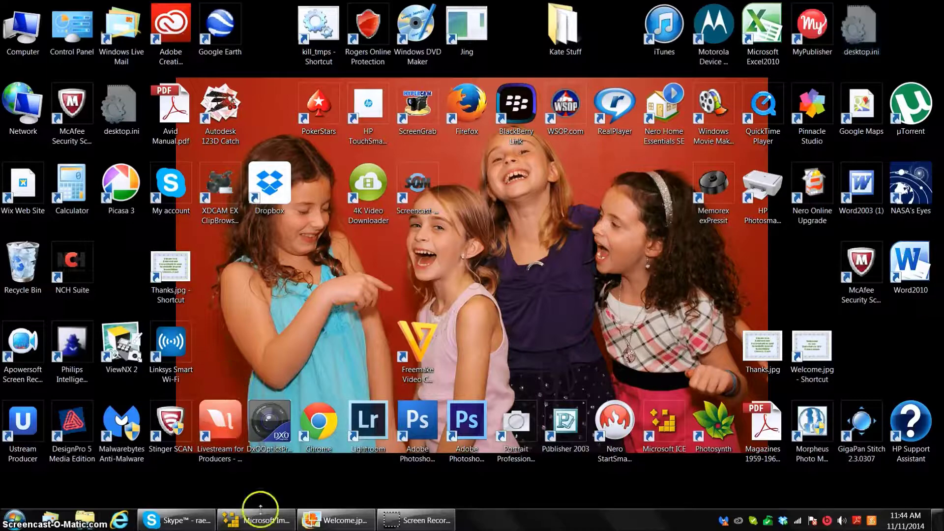
click(258, 524)
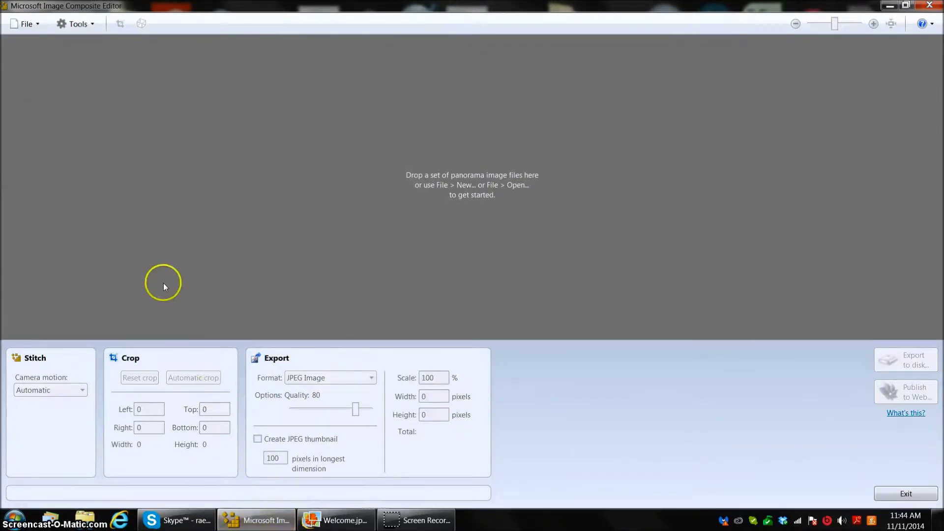
Step: Start a new panorama and select photos DSC_0489.JPG through DSC_0512.JPG
click(35, 24)
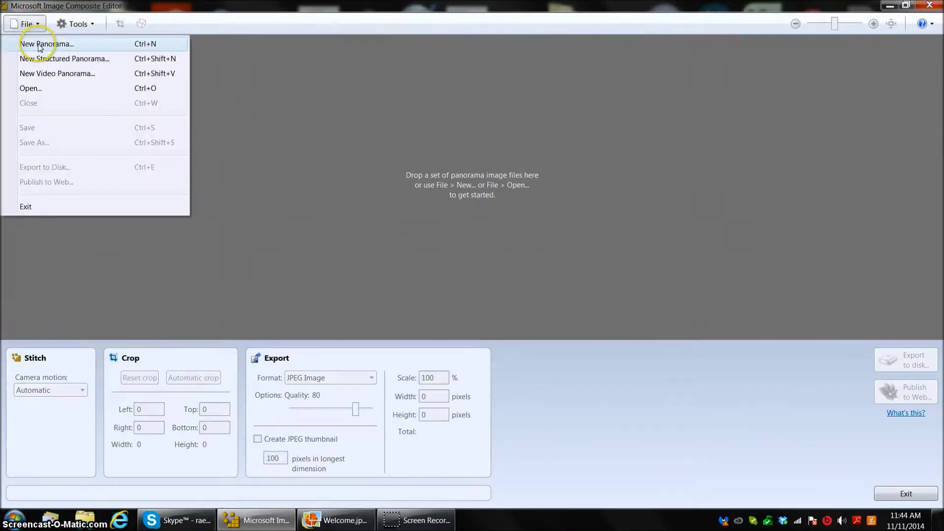
click(39, 46)
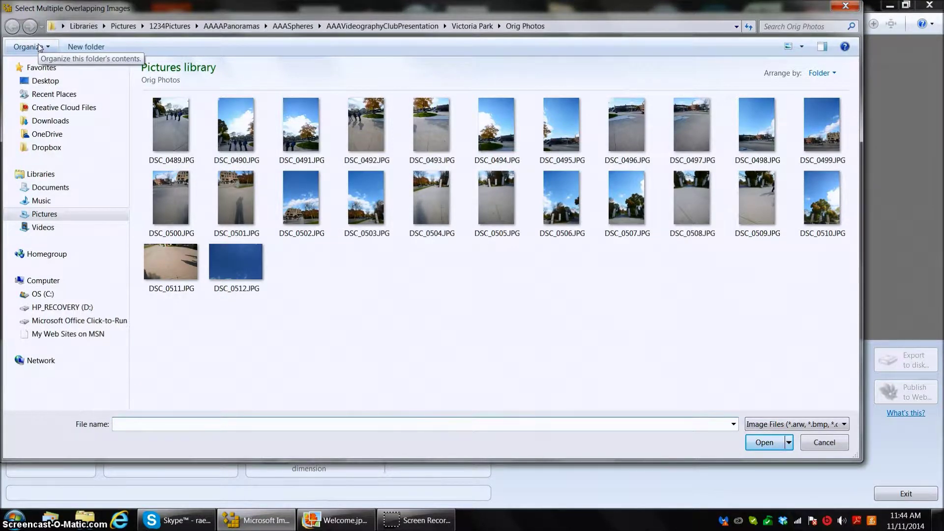
click(167, 131)
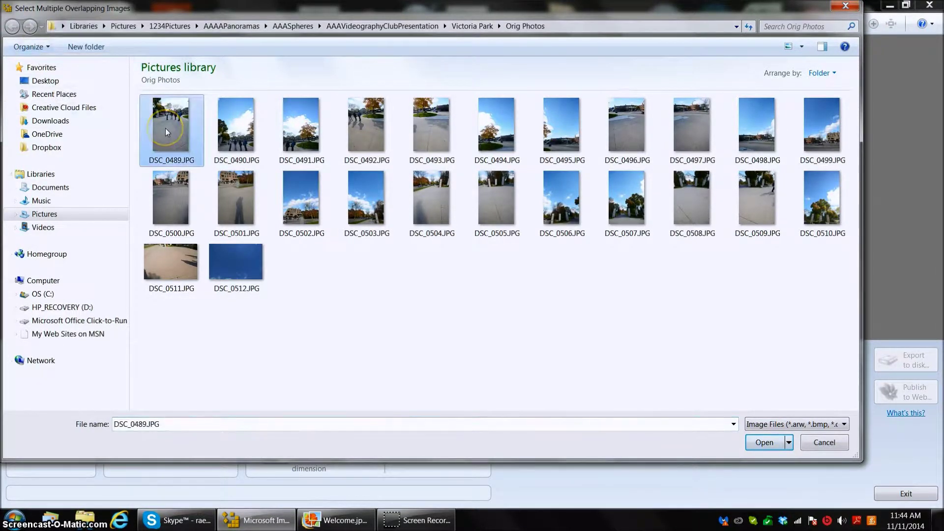
shift+click(226, 260)
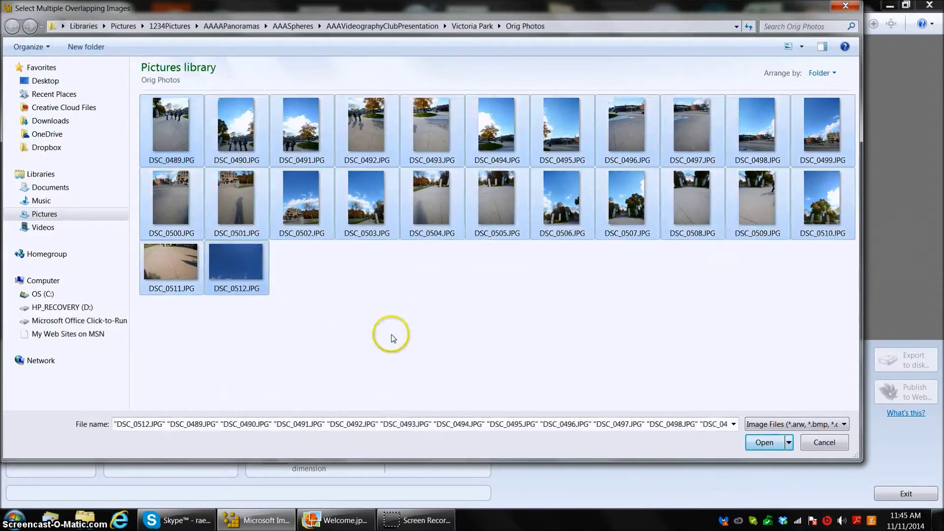
Step: Load the 24 selected park photos and let ICE stitch them into the 360° panorama
click(756, 443)
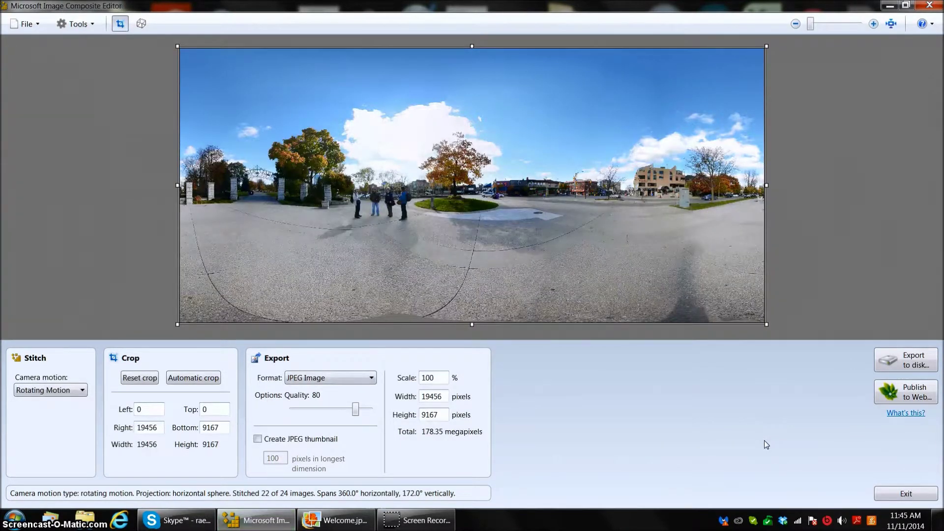
click(754, 490)
Step: Raise JPEG quality to 100 and save the panorama to disk as DSC_0489_stitch.jpg
drag(356, 411, 382, 414)
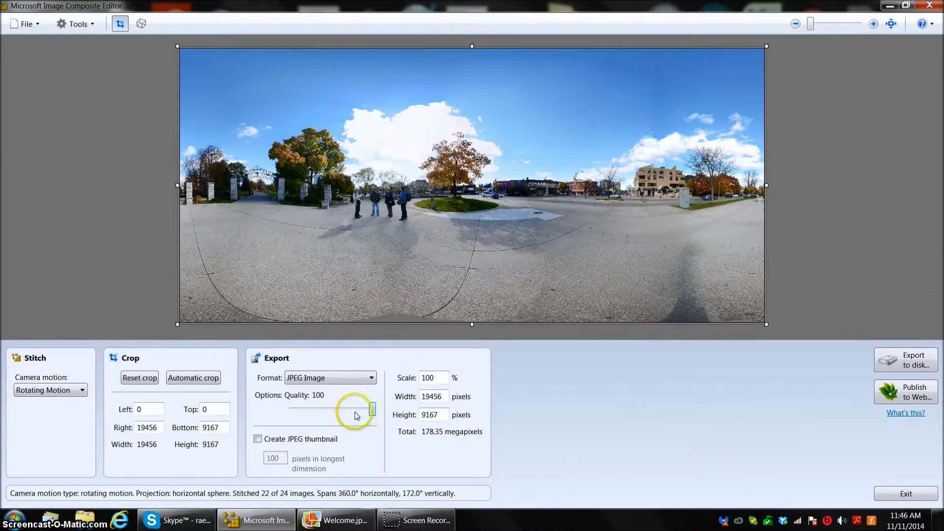
click(909, 363)
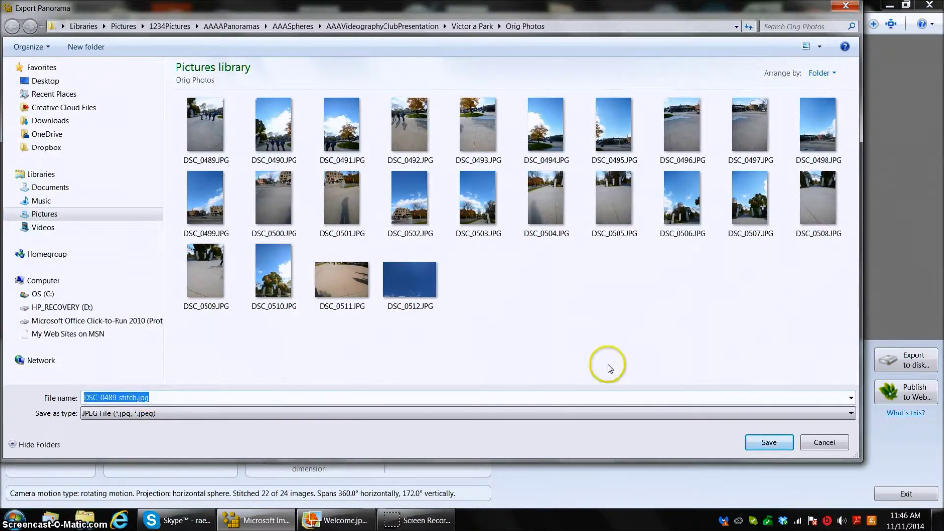
click(772, 447)
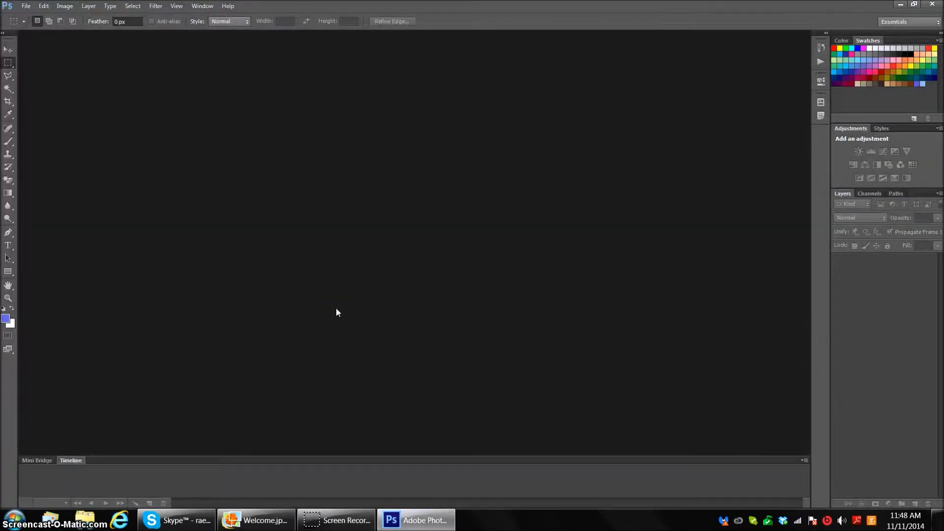
Step: Load the stitched file DSC_0489_stitch.jpg into Photoshop
click(26, 9)
click(36, 26)
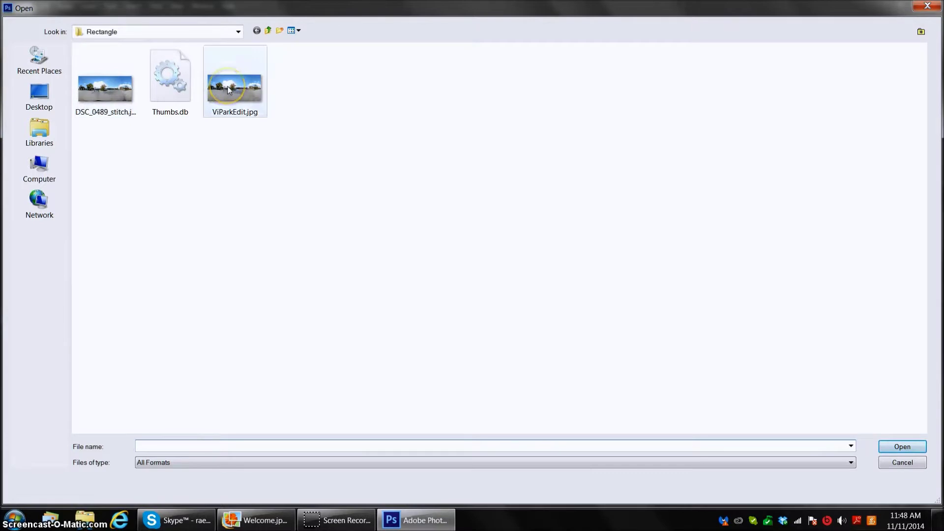
mouse_move(228, 90)
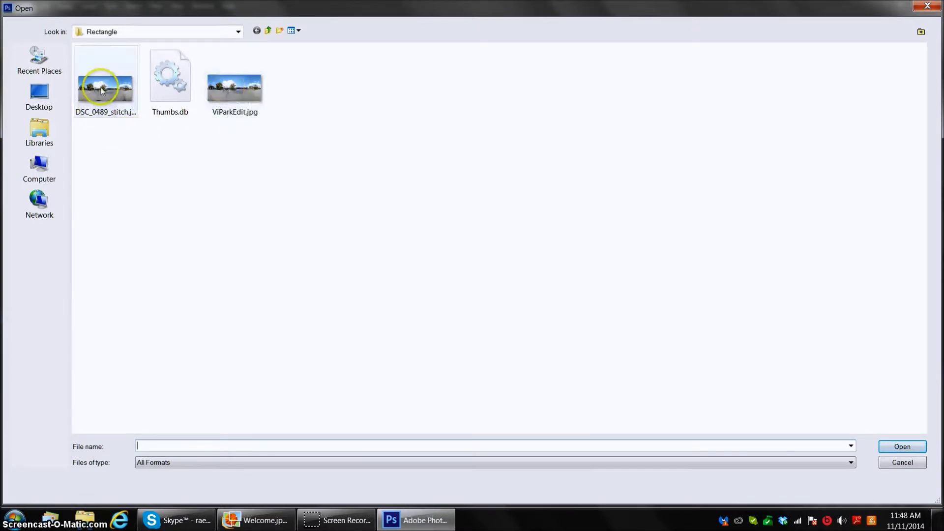
mouse_move(102, 91)
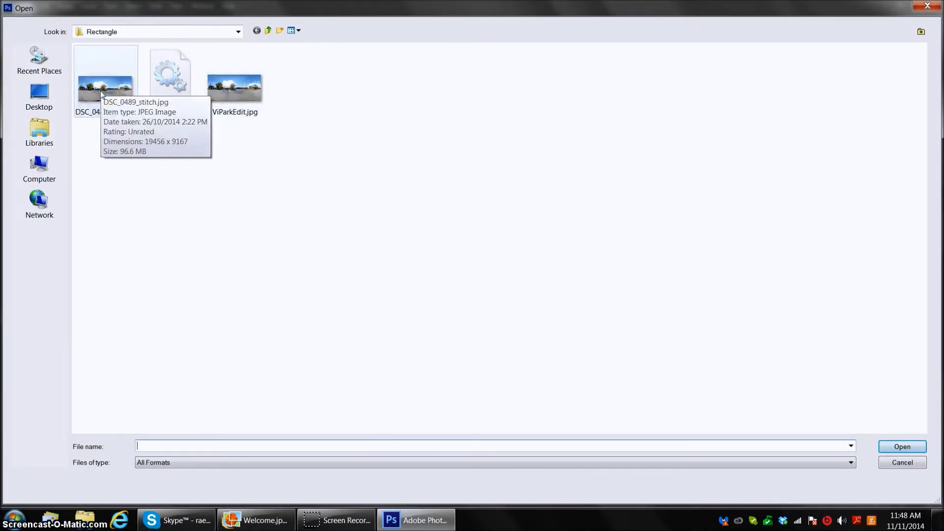
click(102, 91)
click(909, 446)
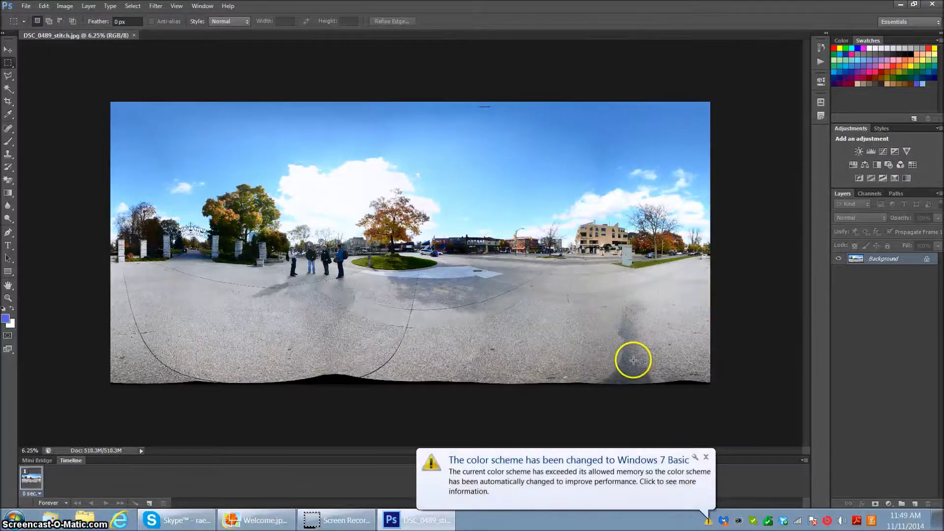
Step: Dismiss the colour scheme notice and resize the image to 18000 × 9000 pixels without constraining proportions
click(706, 457)
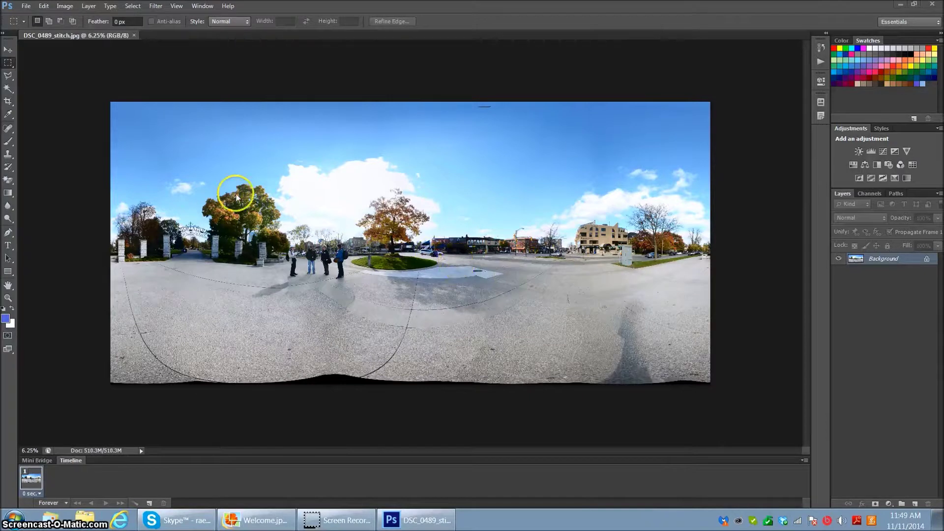
click(64, 7)
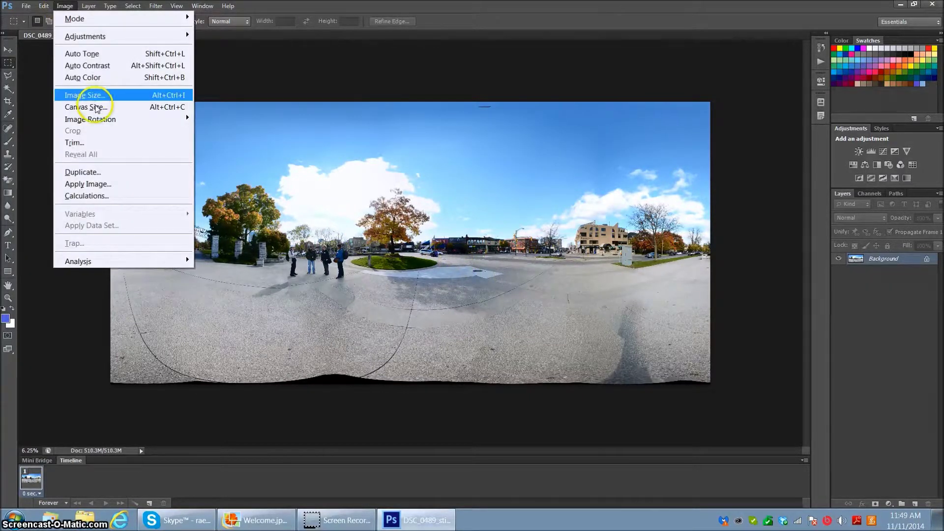
click(88, 94)
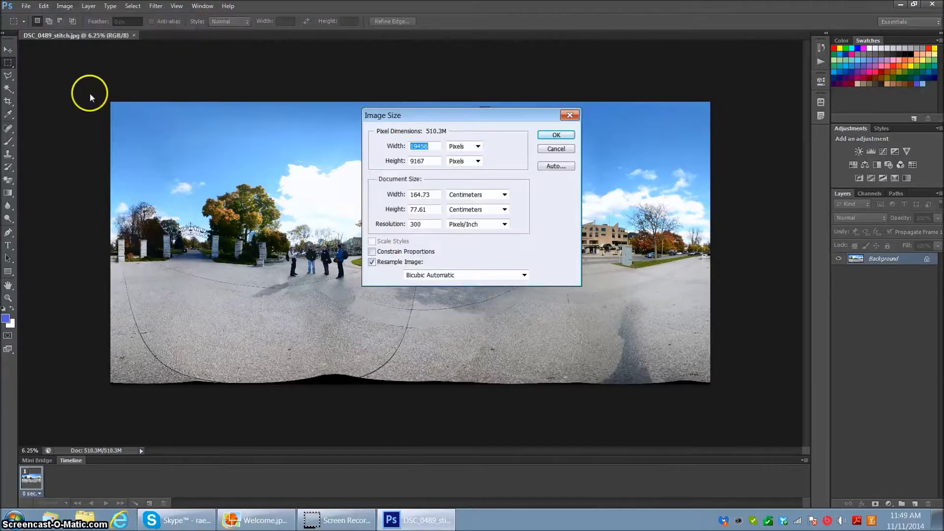
click(441, 166)
text(18000)
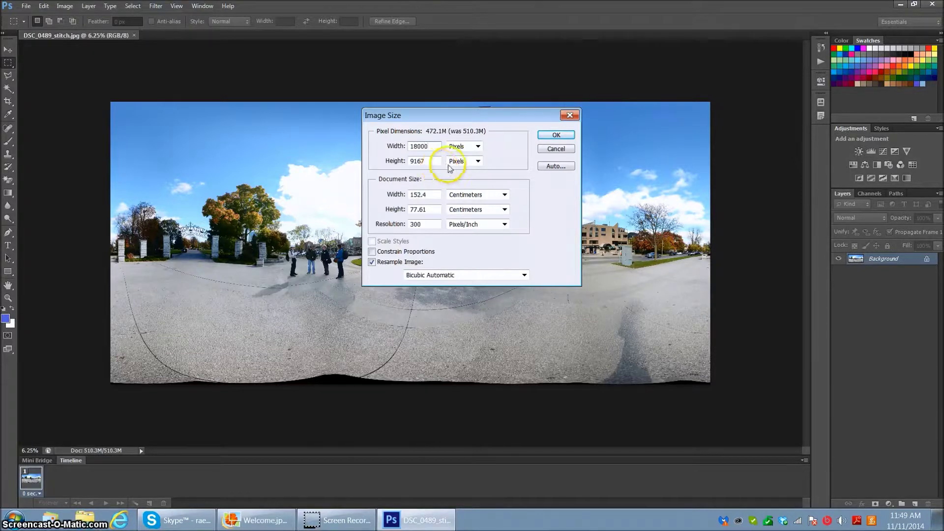
drag(427, 161, 406, 161)
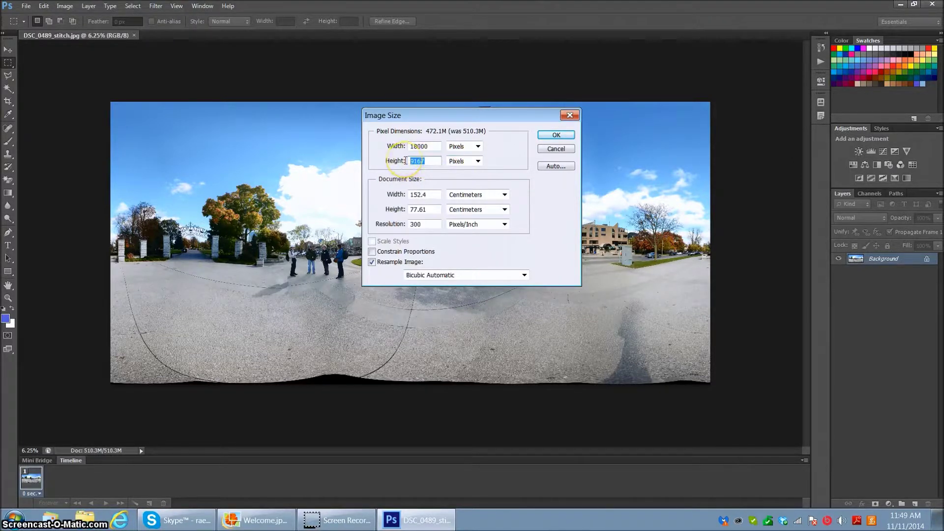
text(9000)
click(556, 135)
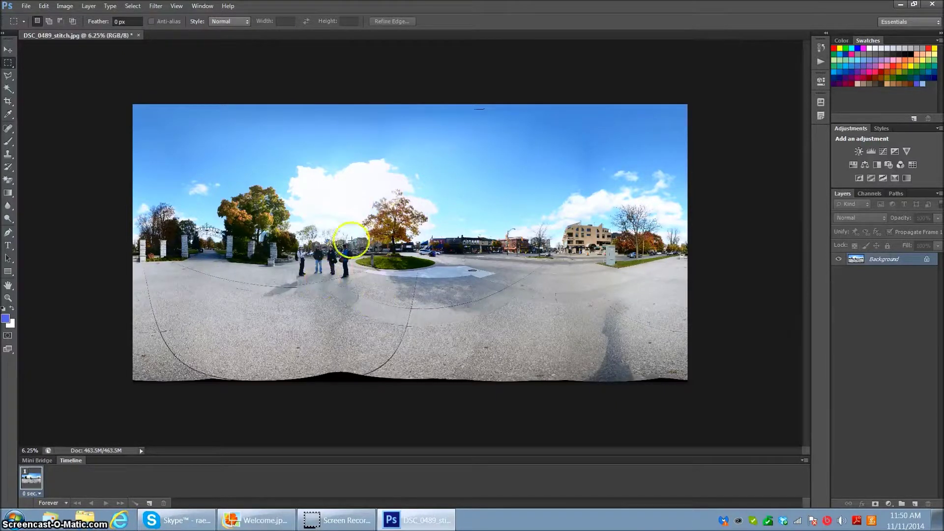
Step: Open ViParkEdit.jpg from the Rectangle folder in Photoshop
click(27, 6)
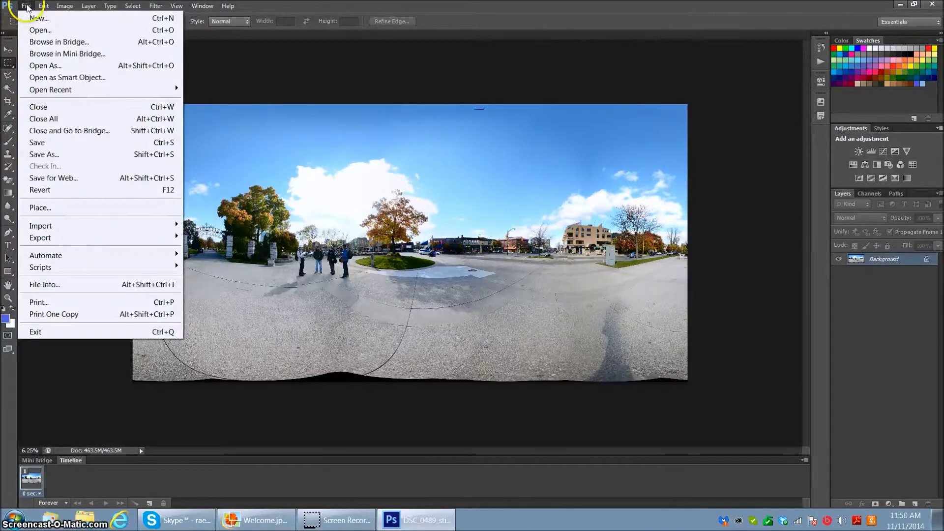
click(34, 31)
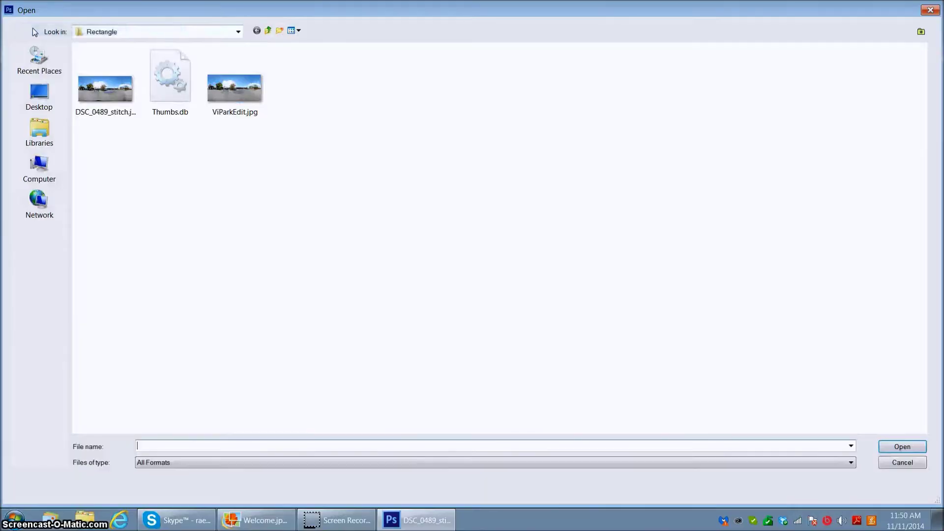
double_click(250, 99)
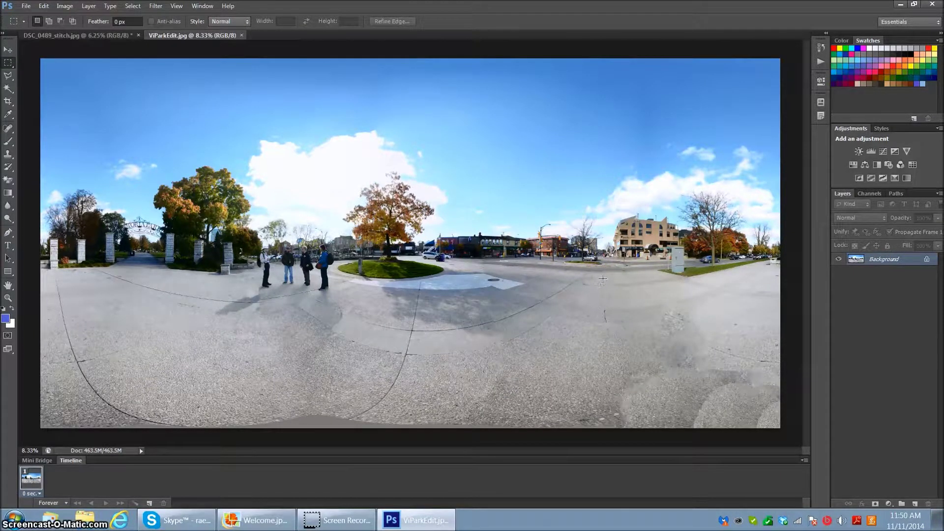
Step: View ViParkEdit.jpg at Actual Pixels and apply the Sharpen filter
click(176, 7)
click(196, 129)
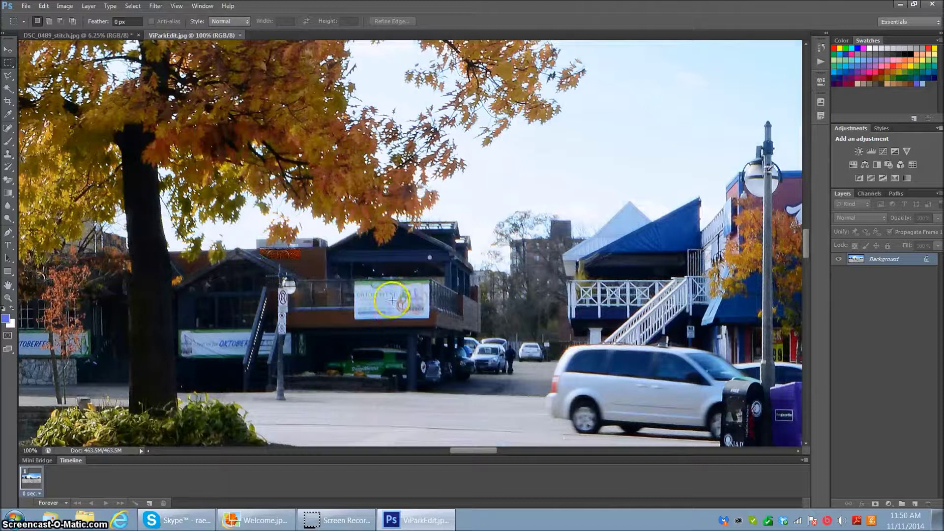
click(156, 7)
mouse_move(179, 191)
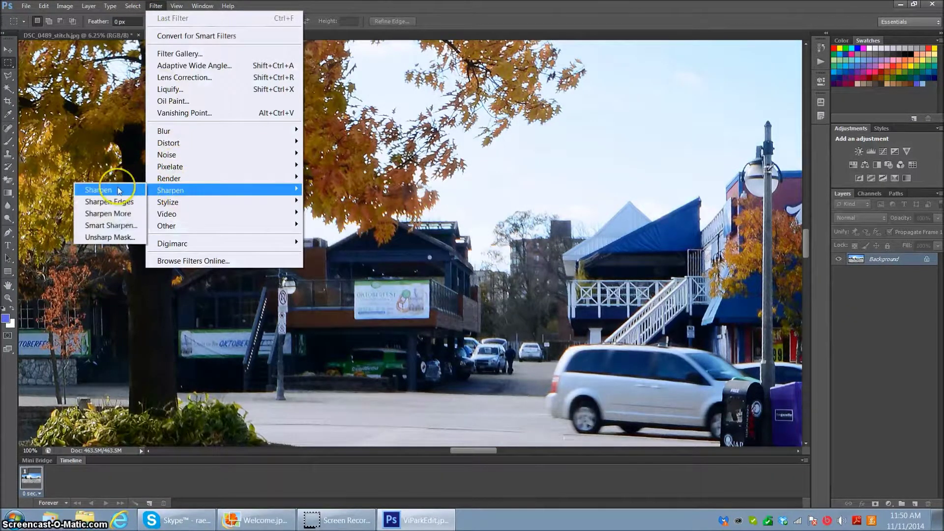
click(119, 190)
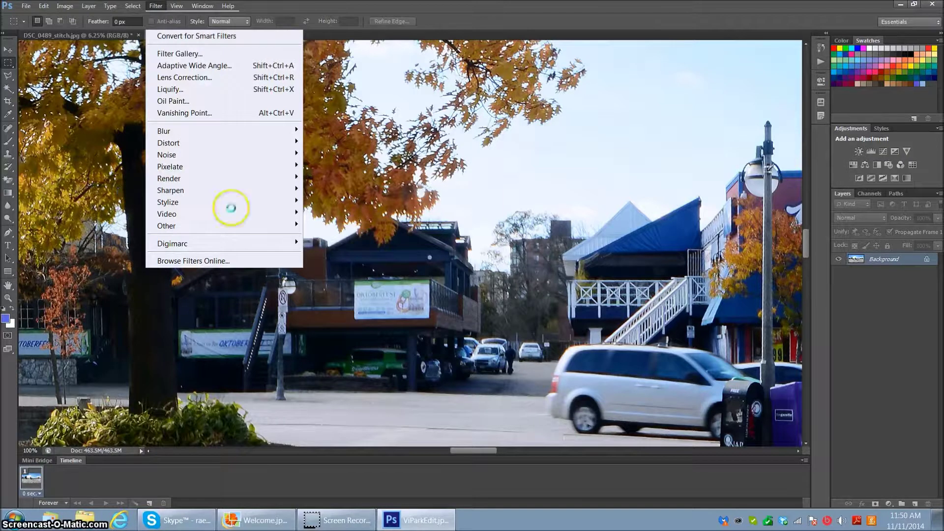
click(473, 255)
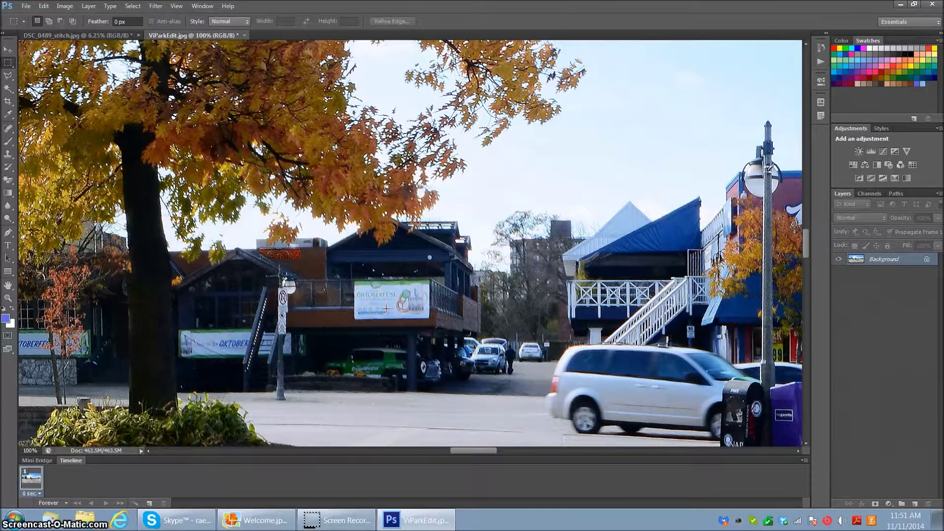
click(359, 196)
Step: On 360Cities, begin a new panorama upload and browse the Pictures library for the file
click(618, 232)
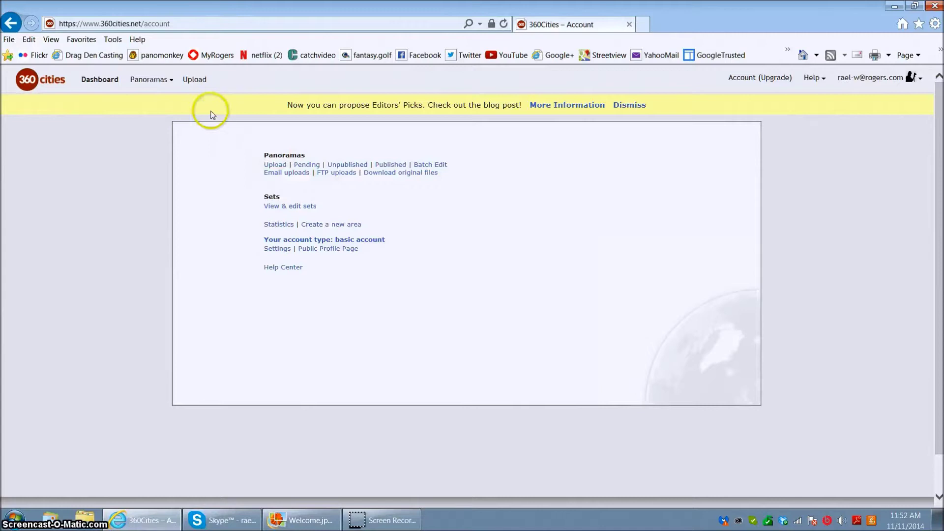
click(192, 81)
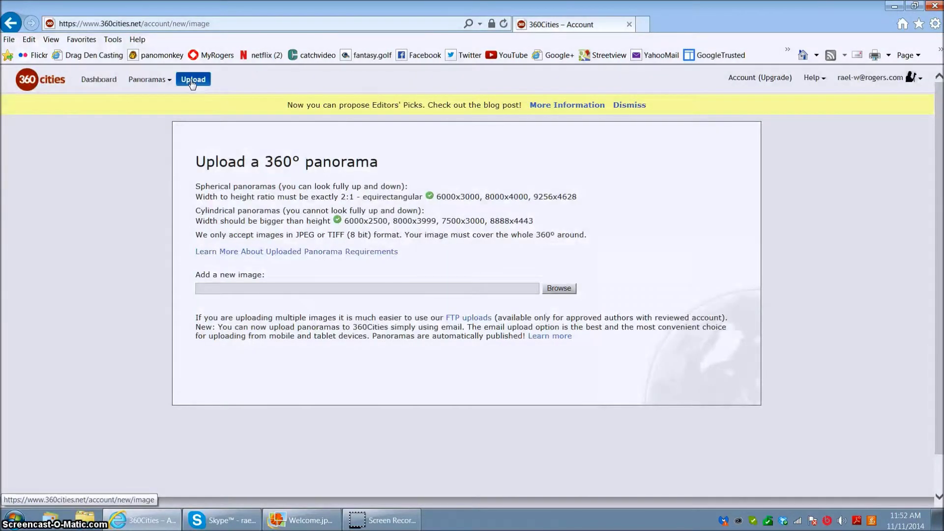
click(558, 289)
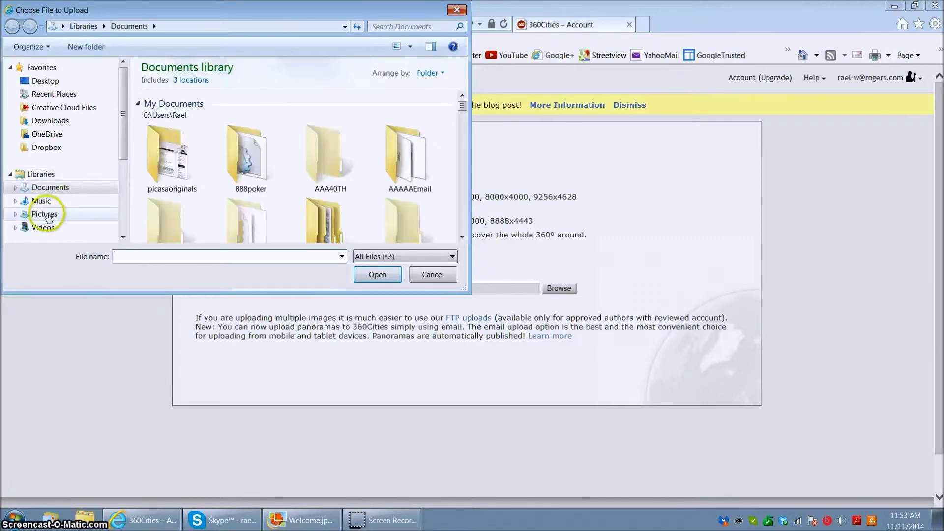
click(51, 215)
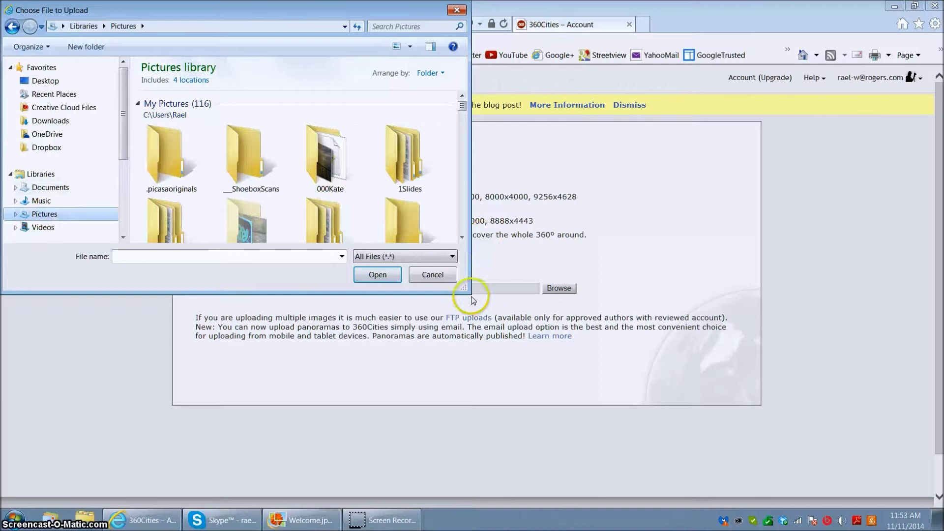
drag(466, 290, 842, 466)
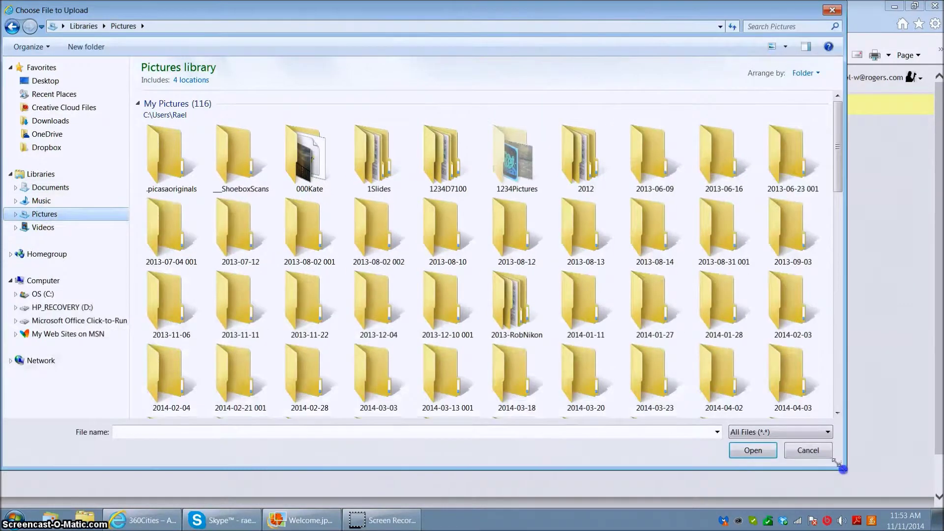
Step: Navigate to Victoria Park > Rectangle and upload ViParkEdit.jpg
double_click(524, 159)
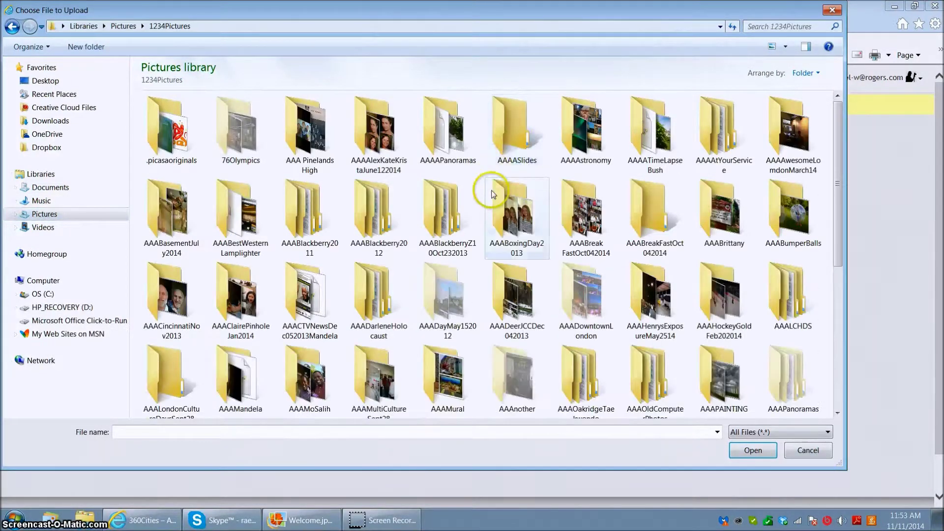
double_click(465, 142)
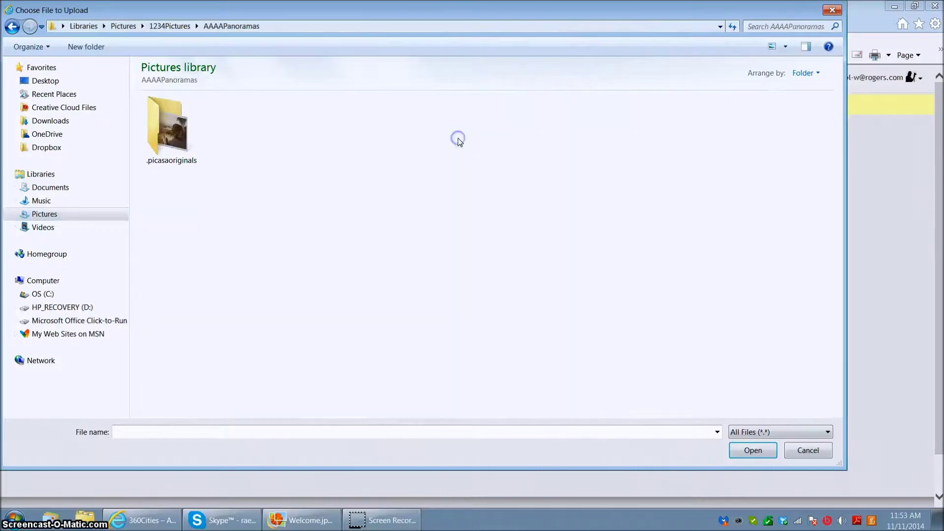
double_click(719, 139)
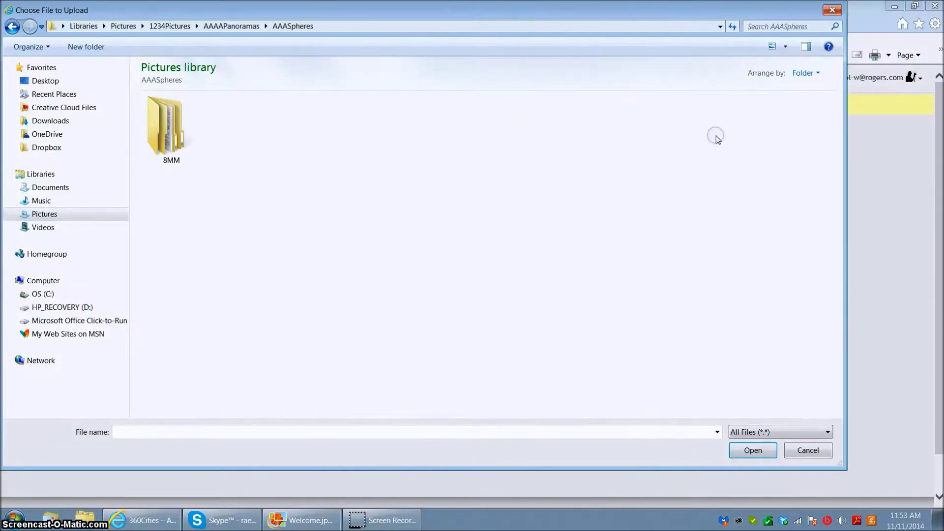
click(311, 122)
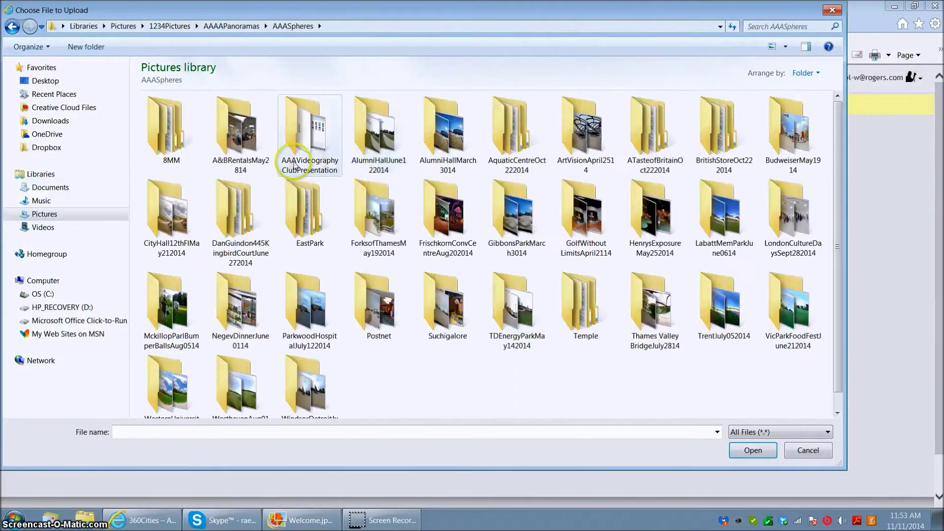
double_click(310, 120)
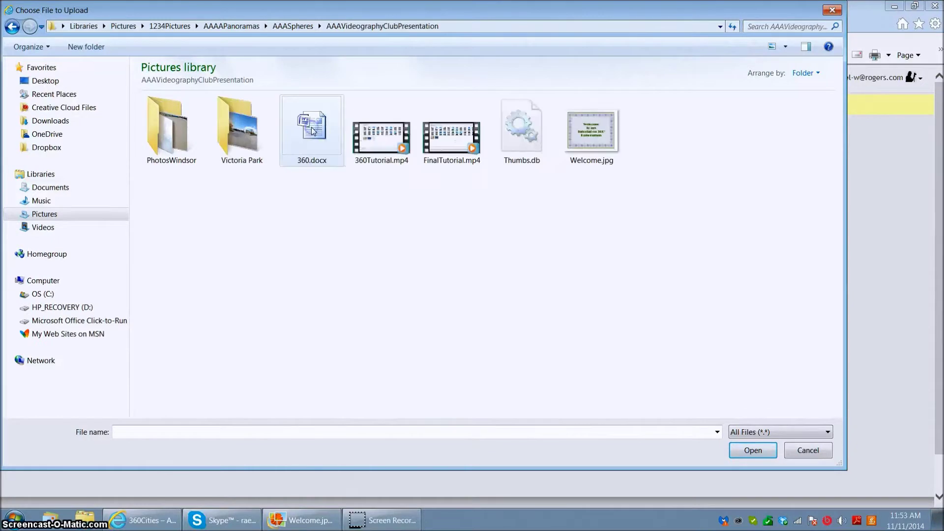
double_click(247, 136)
click(385, 151)
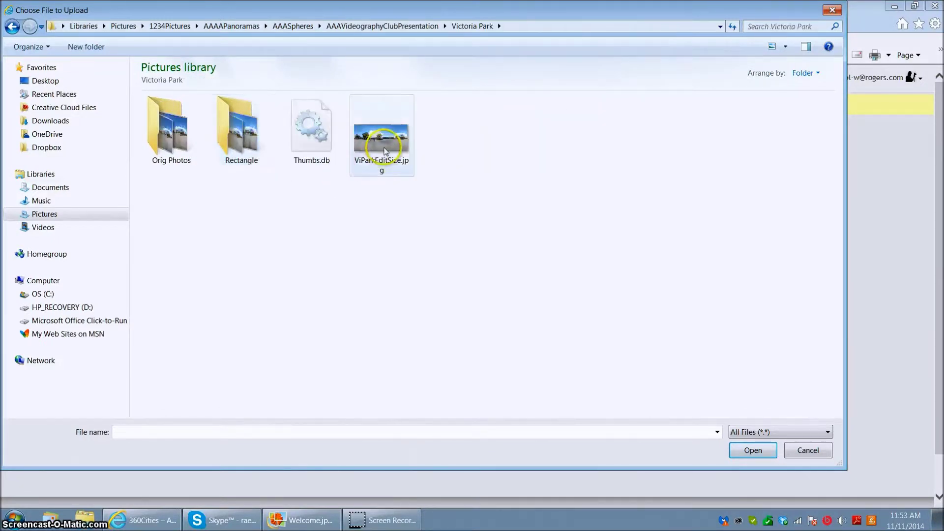
double_click(238, 129)
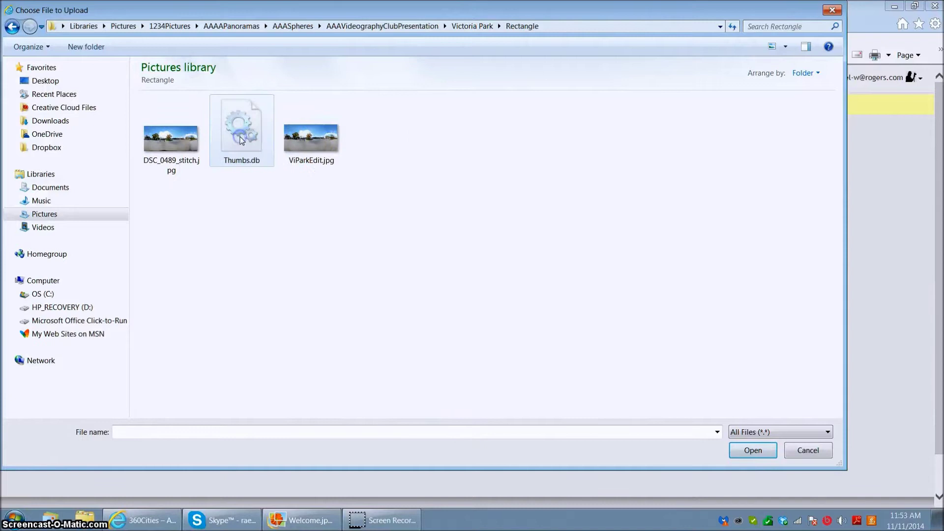
mouse_move(315, 145)
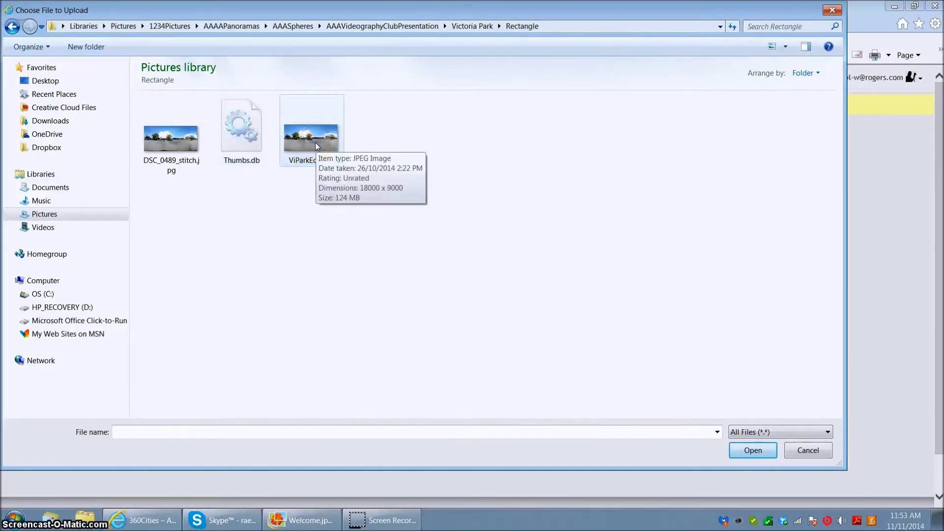
click(315, 144)
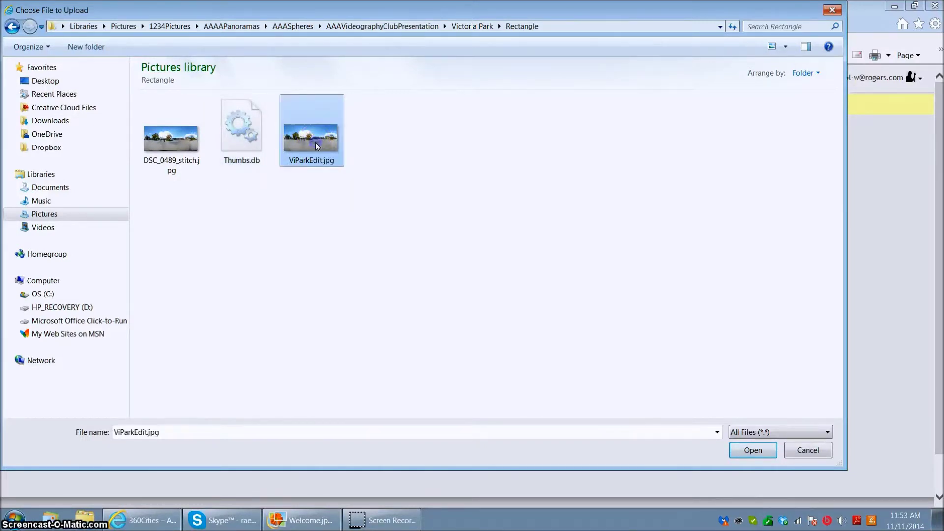
click(743, 443)
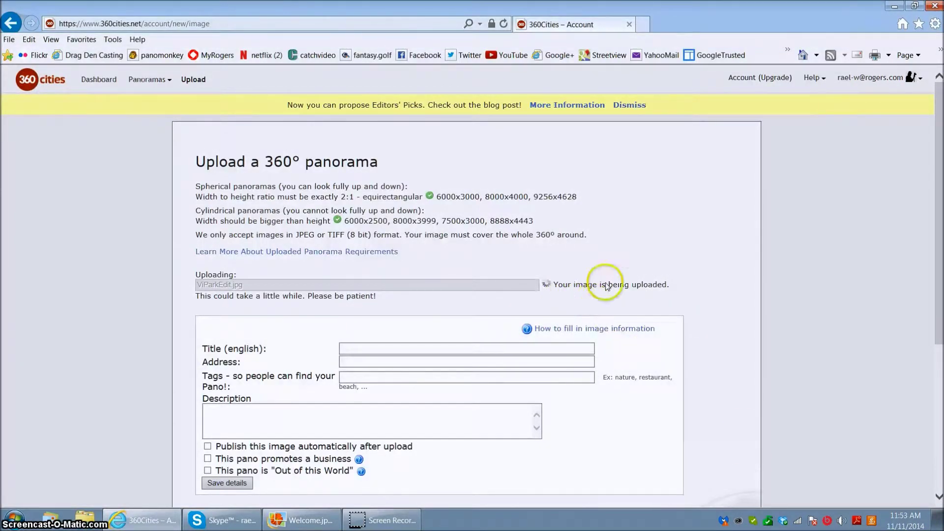
Step: Title the panorama 'Victoria Park Entrance - London, Ontario' using the autocomplete suggestion
click(353, 347)
text(Vi)
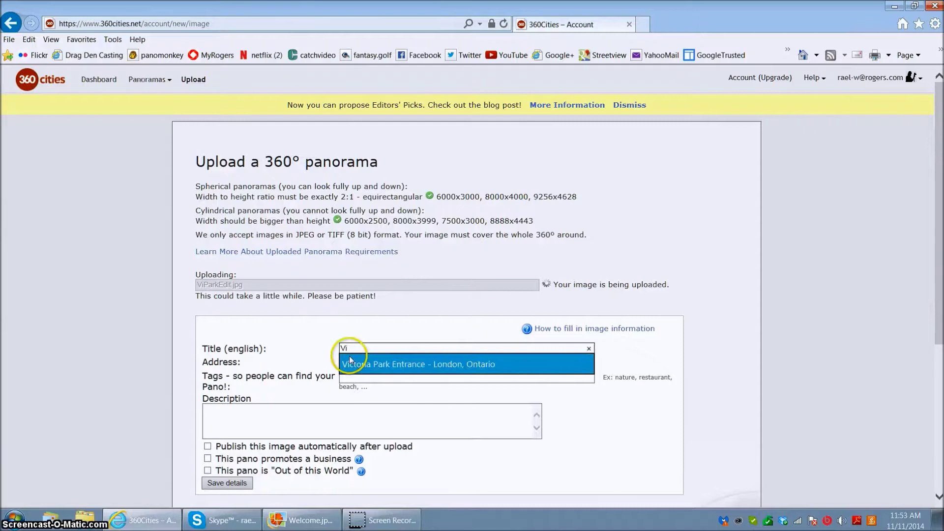
click(352, 363)
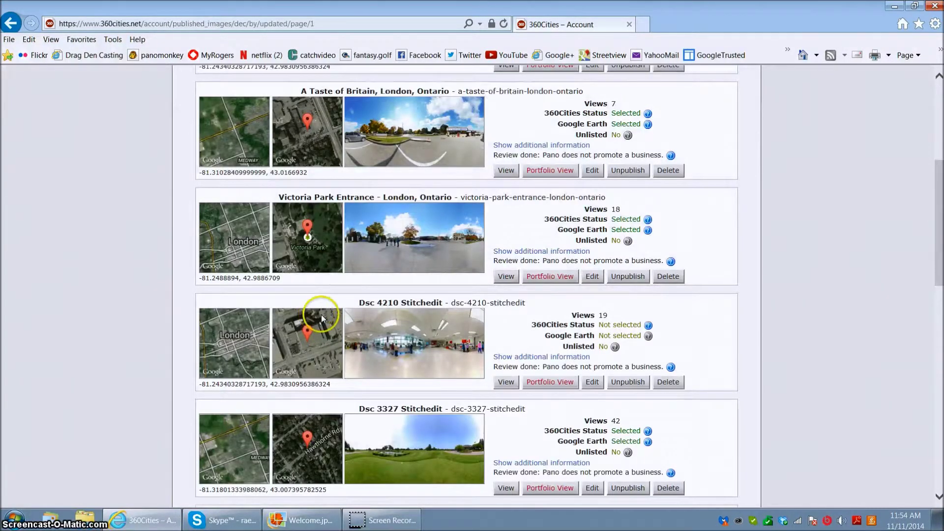
Step: Open the Victoria Park Entrance page full-screen and rotate toward the arch, street and storefronts
mouse_move(935, 211)
mouse_down()
mouse_move(938, 126)
mouse_move(942, 220)
mouse_up()
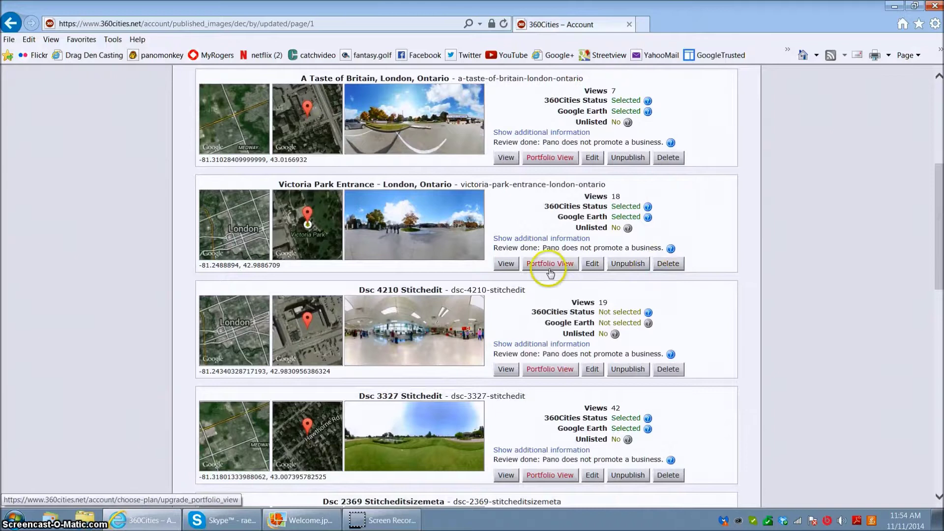
click(507, 264)
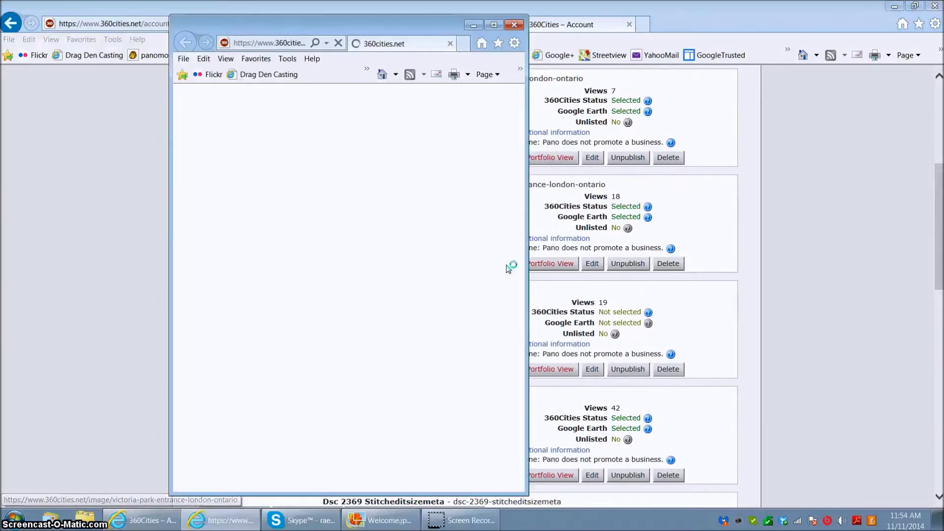
click(493, 26)
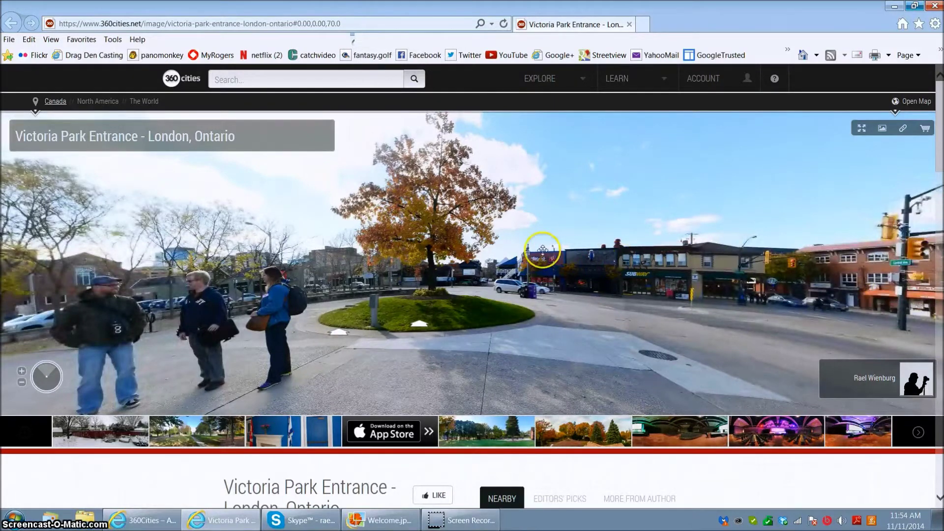
drag(415, 241, 728, 253)
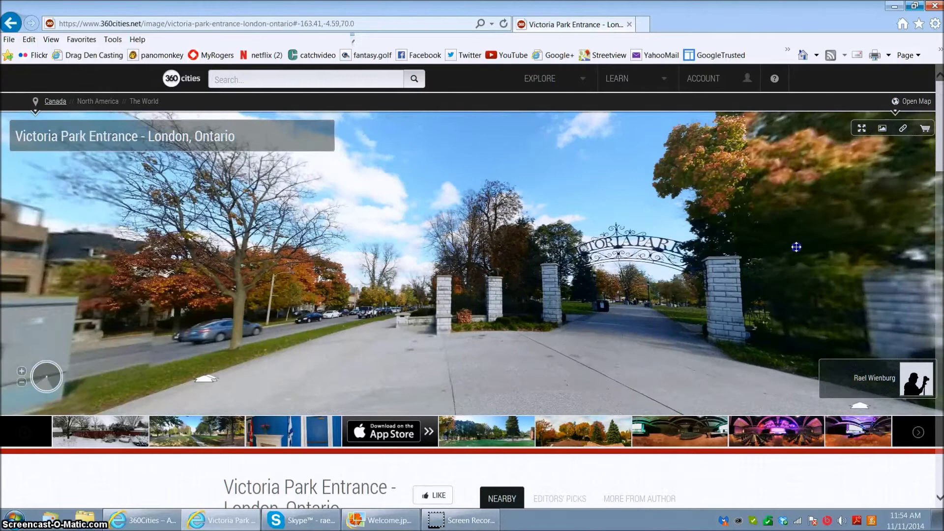
drag(390, 236, 715, 219)
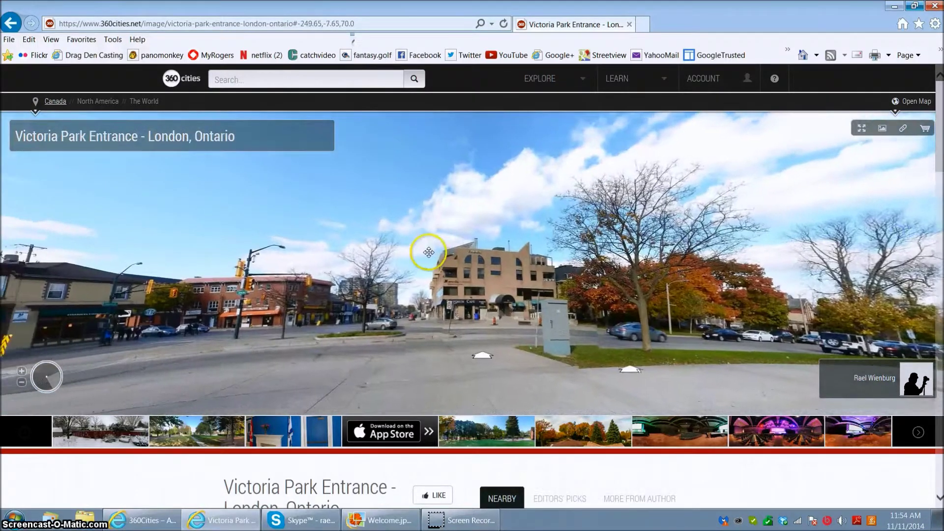
drag(428, 253, 895, 148)
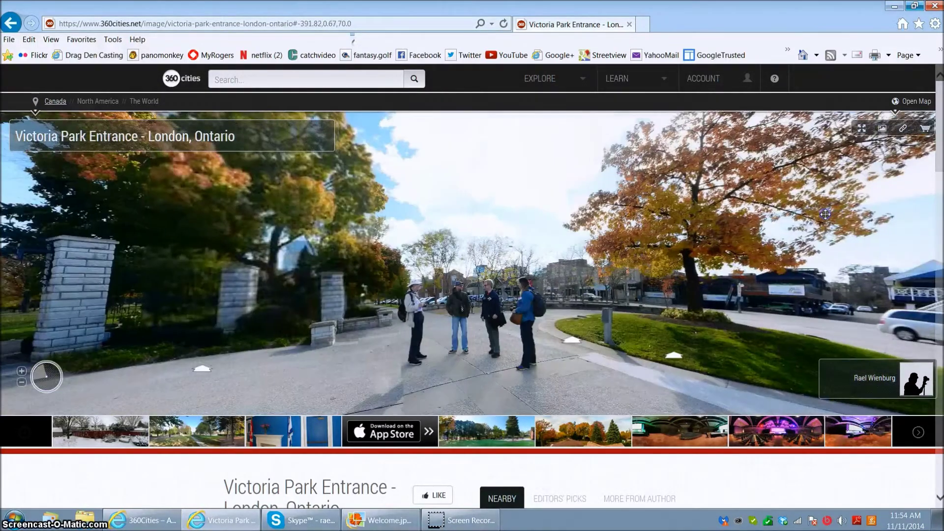
Step: Show the Victoria Park Entrance panorama full screen after allowing the site's full-screen request
click(861, 129)
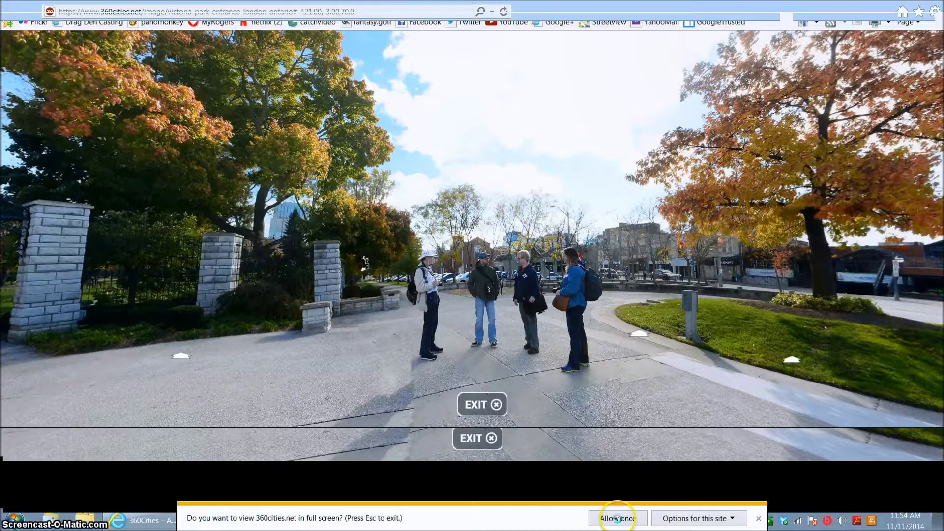
click(618, 519)
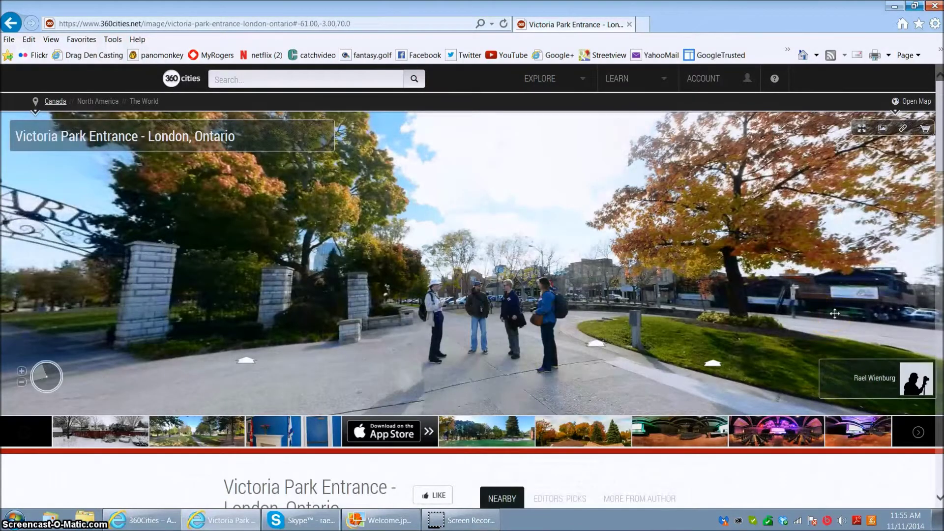
scroll(836, 316, down, 4)
scroll(837, 318, up, 4)
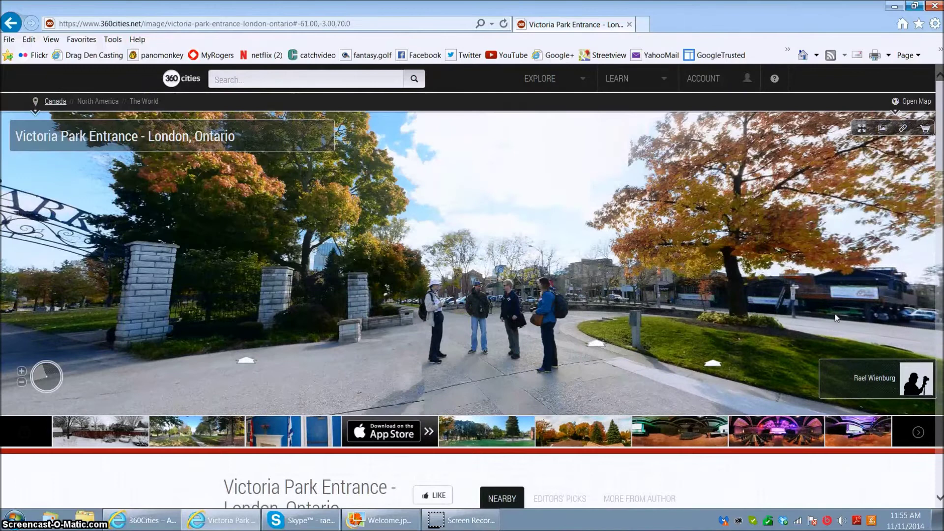
scroll(837, 317, down, 7)
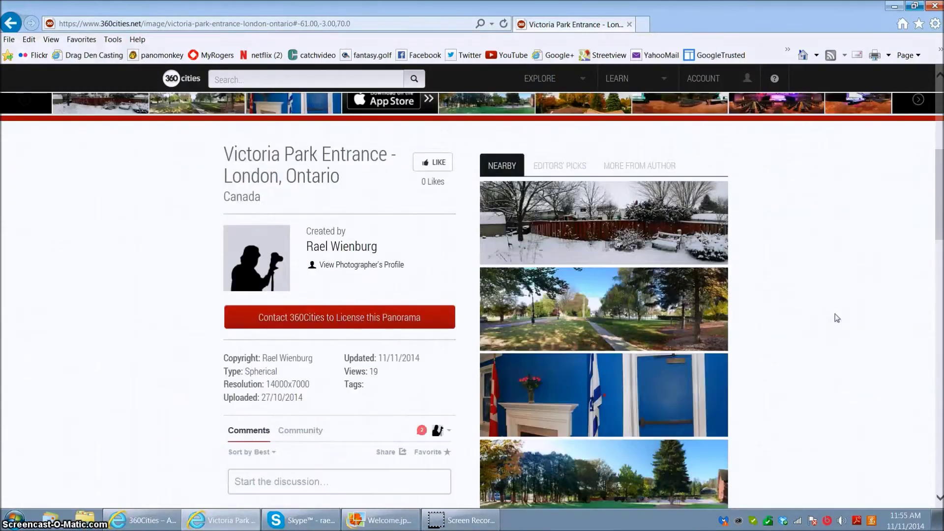
scroll(837, 318, up, 7)
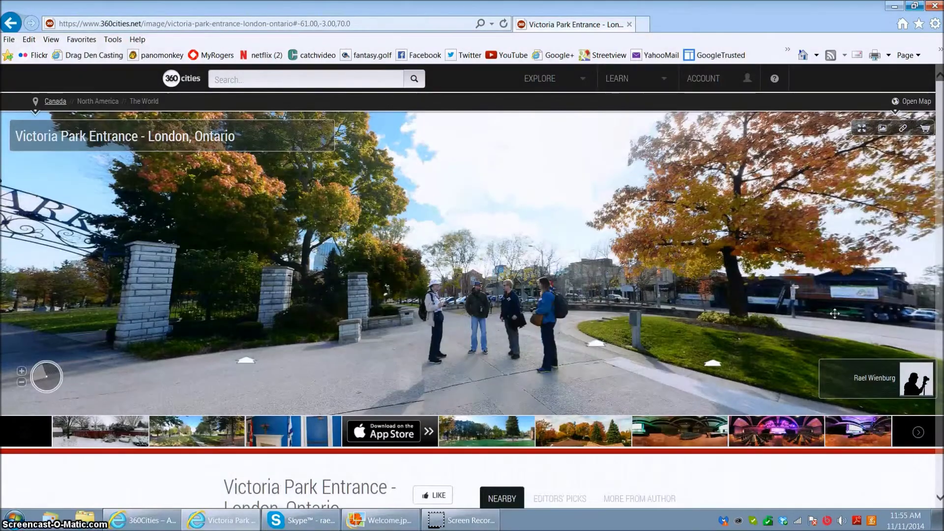
click(862, 129)
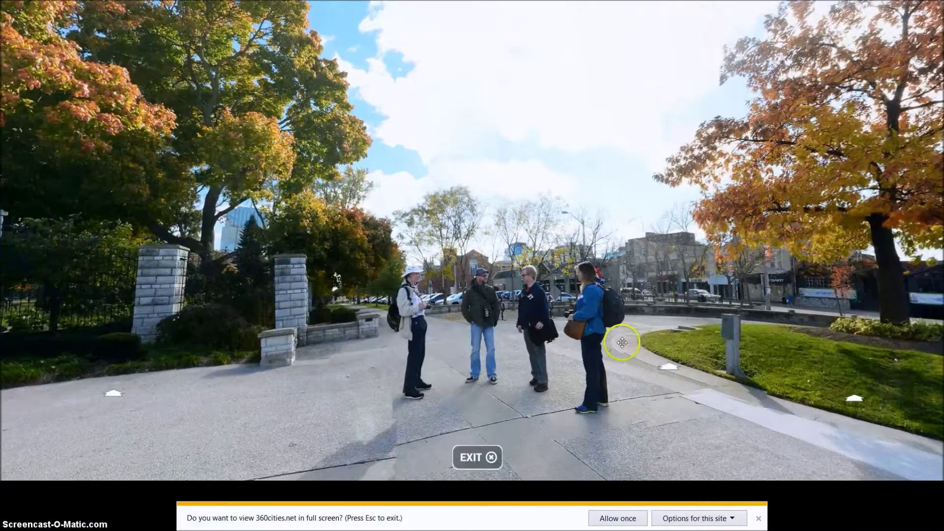
Step: Look toward the tree roundabout, then jump to the neighbouring park-gate scene and turn it around
drag(615, 451, 299, 261)
click(335, 242)
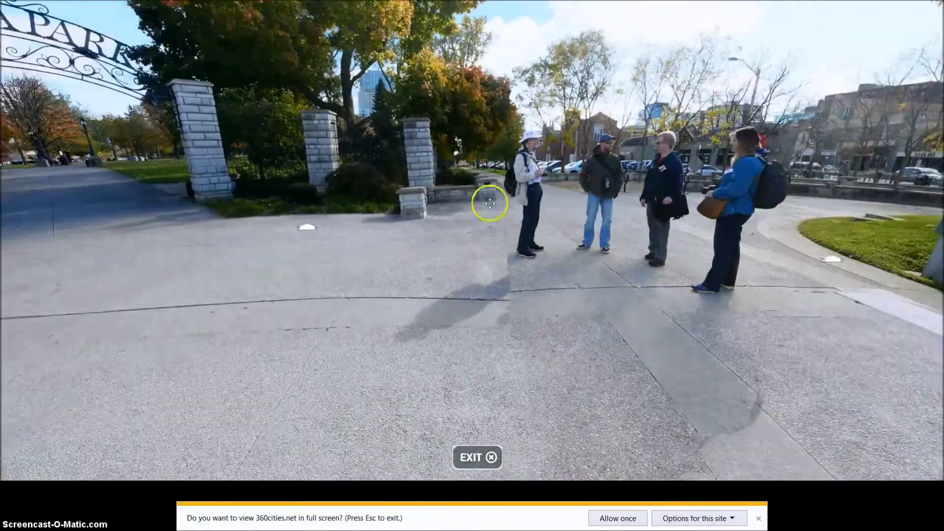
drag(489, 202, 434, 220)
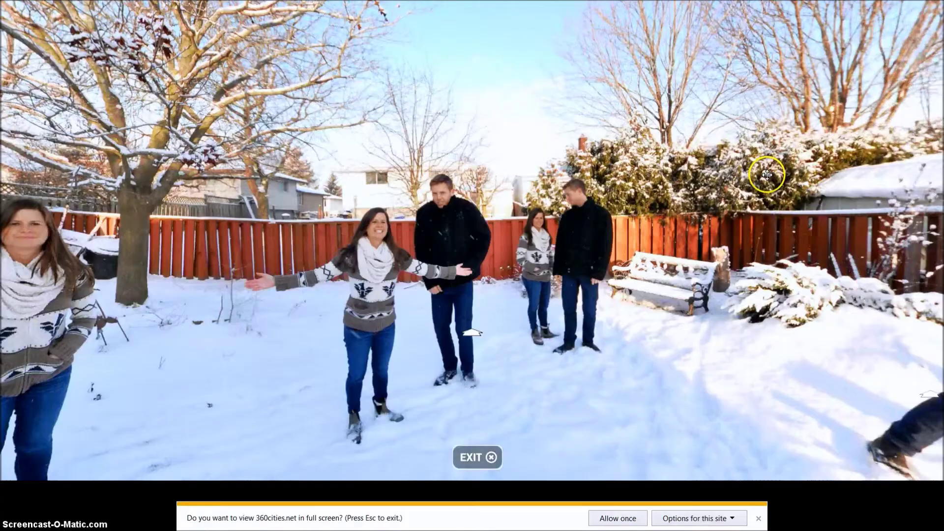
Step: Load the Dsc 0467 Stitch snowy backyard panorama from the Nearby strip
click(767, 174)
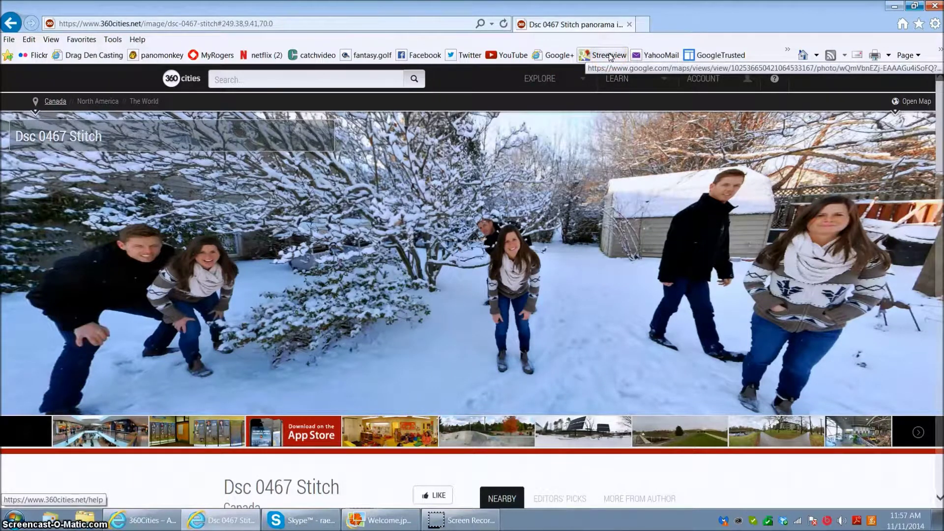
Step: Go to Google Views via the Streetview favorite, open the photographer's profile, and scroll down the grid
click(610, 56)
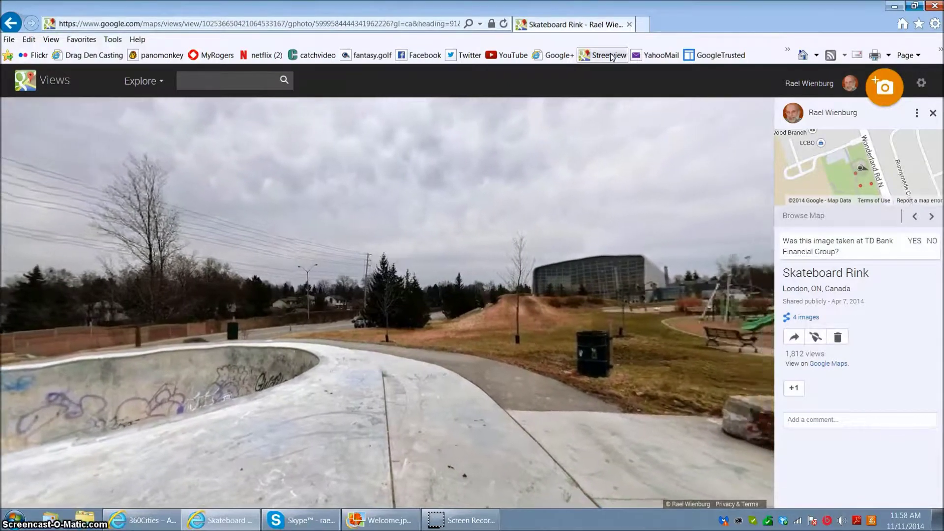
click(851, 84)
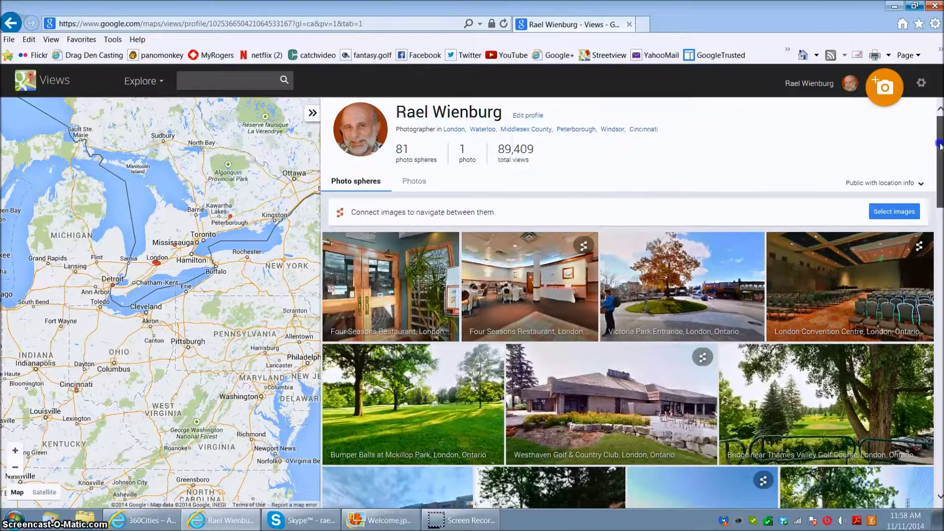
drag(940, 146, 941, 423)
Step: Open the London's Covent Garden Market sphere, look around, and step to the linked Budweiser Gardens sphere
click(607, 297)
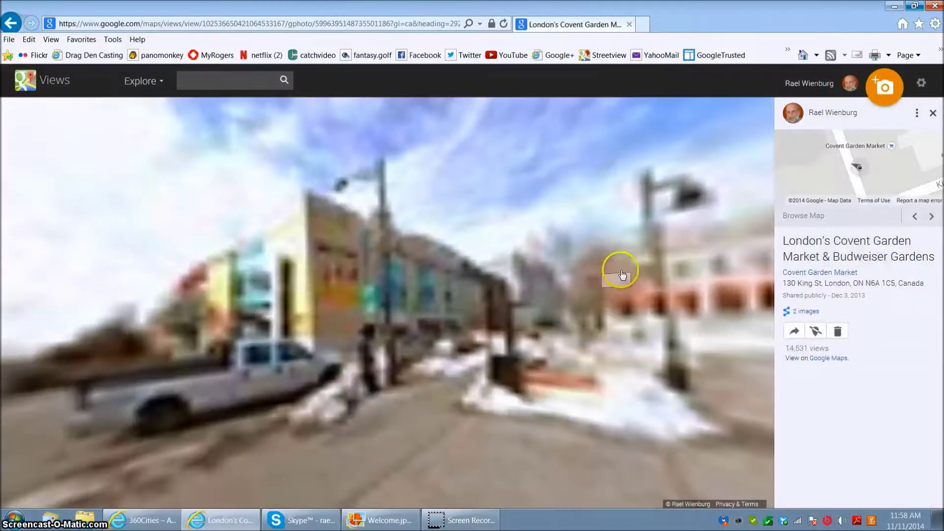
drag(616, 270, 661, 156)
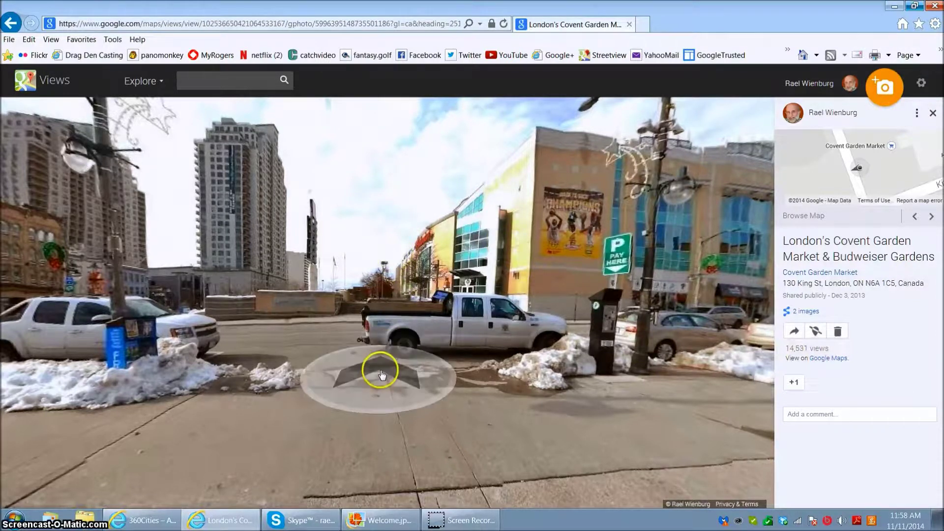
click(381, 376)
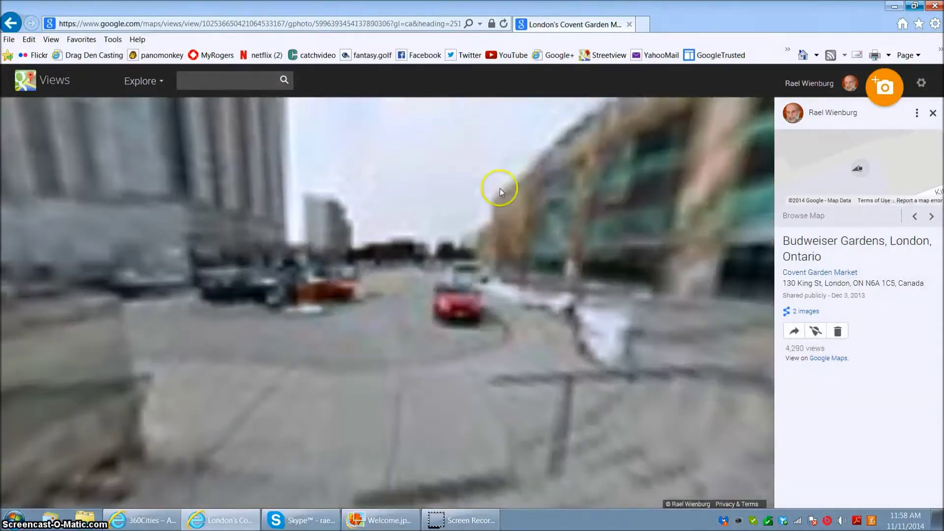
Step: Rotate the Budweiser Gardens view toward the arena entrance, planter, flagpoles and square
drag(603, 209, 362, 211)
drag(399, 276, 489, 236)
click(416, 296)
drag(416, 296, 462, 174)
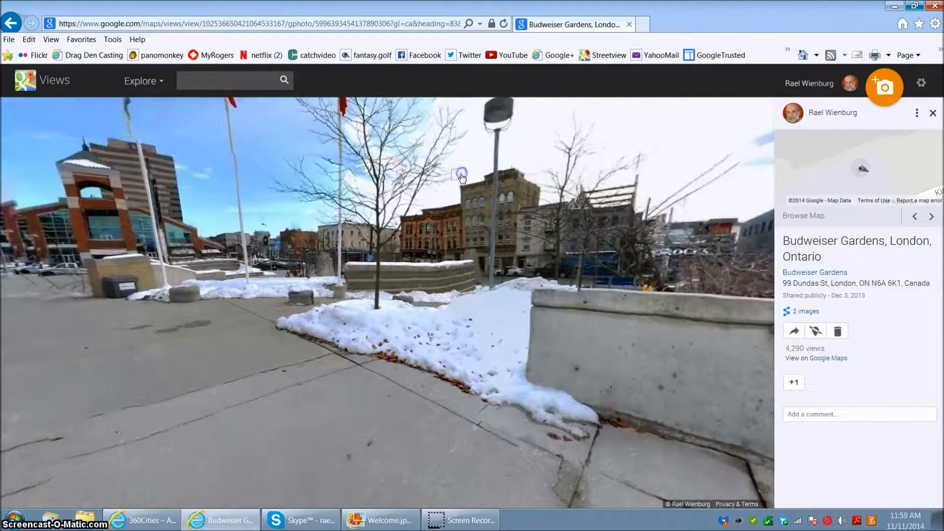
click(936, 157)
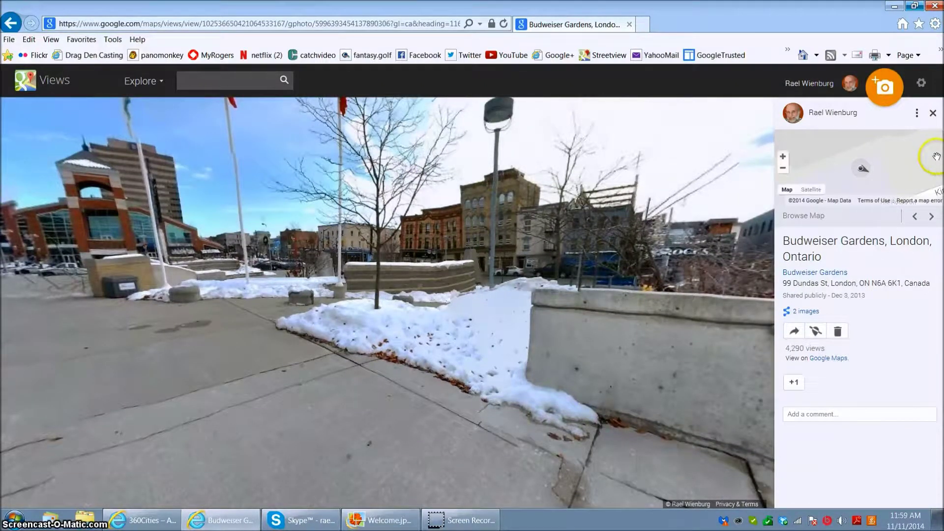